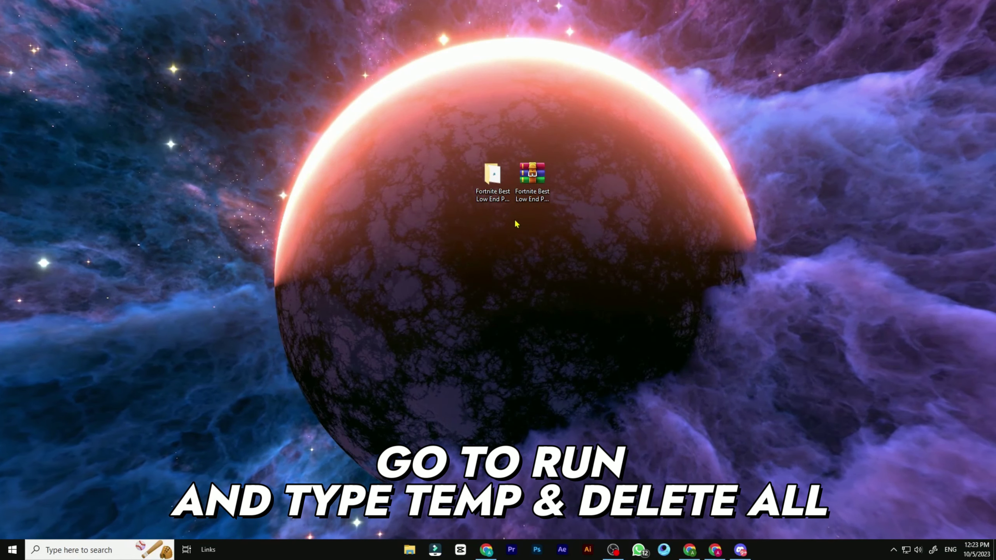
Step: Open the Windows temp folder by running temp from the Run dialog
key("super")
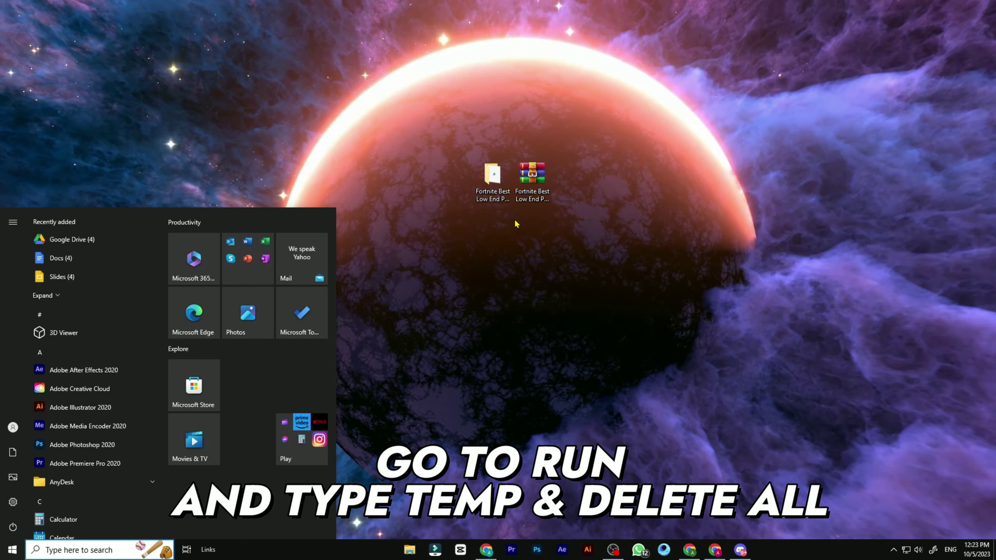
type("run")
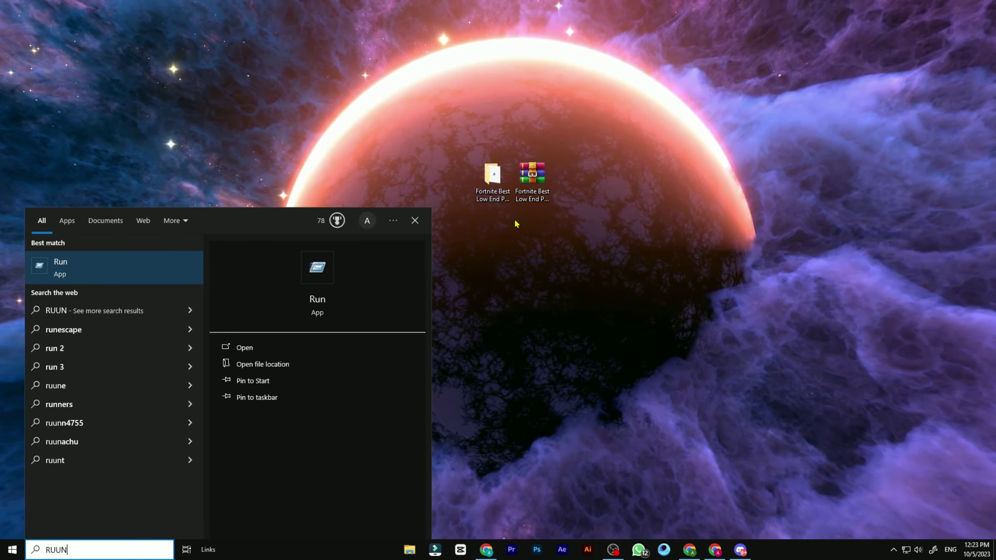
key("Return")
left_click_drag(58, 438, 470, 155)
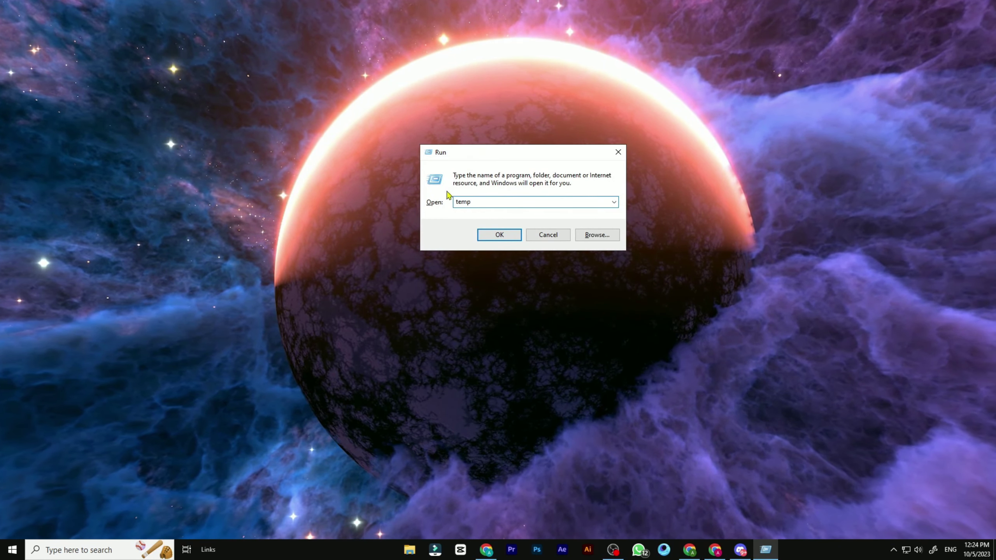
left_click(495, 234)
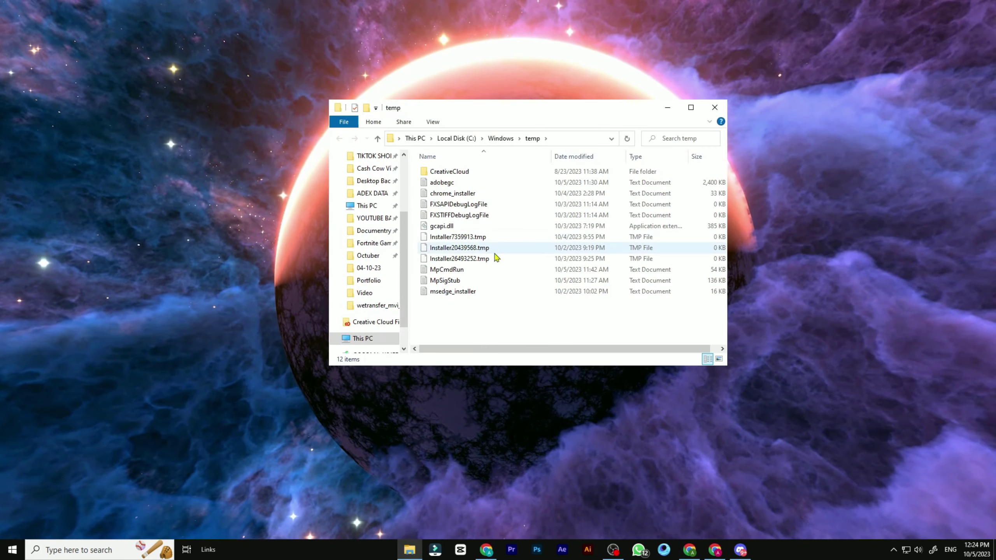
Step: Delete all items in the Windows temp folder, skipping the CreativeCloud folder that is in use
key("ctrl+a")
right_click(472, 213)
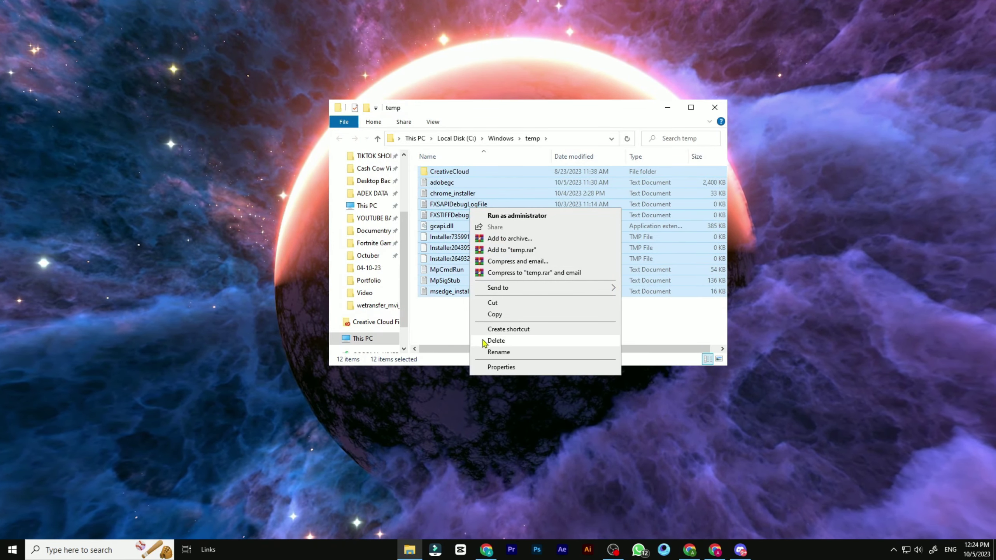
left_click(497, 341)
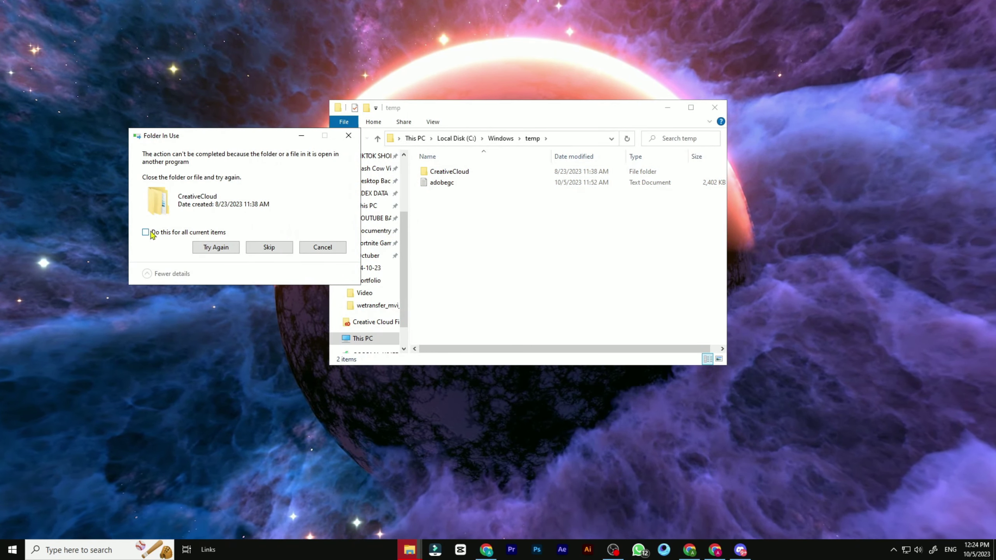
left_click(269, 248)
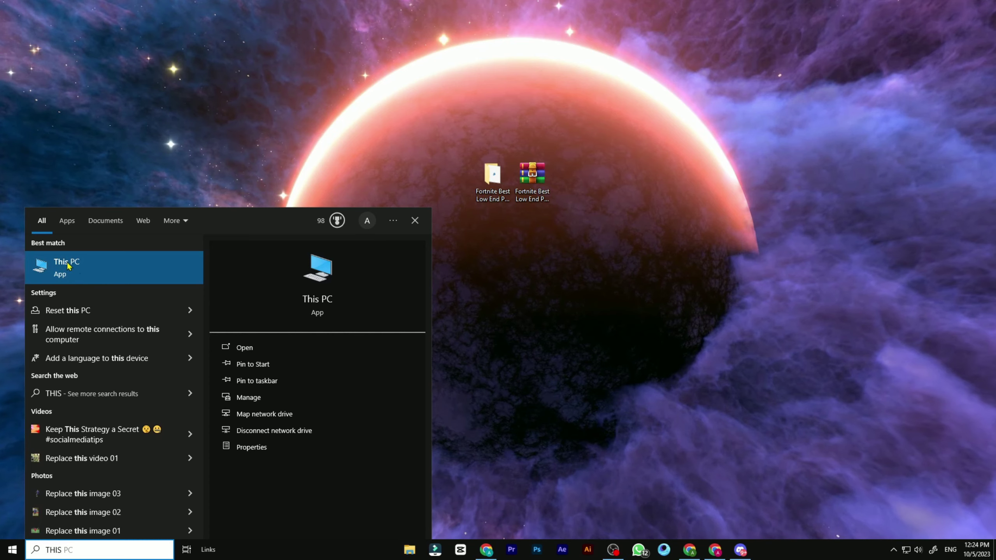
Step: In This PC's advanced performance settings, enable only thumbnails instead of icons and smooth edges of screen fonts as visual effects, and apply
left_click(251, 448)
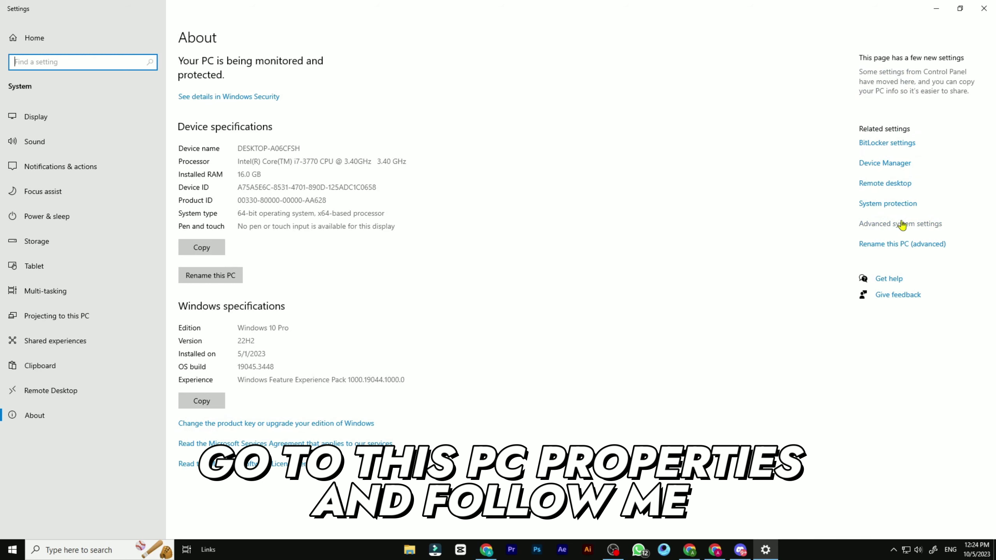
left_click(901, 224)
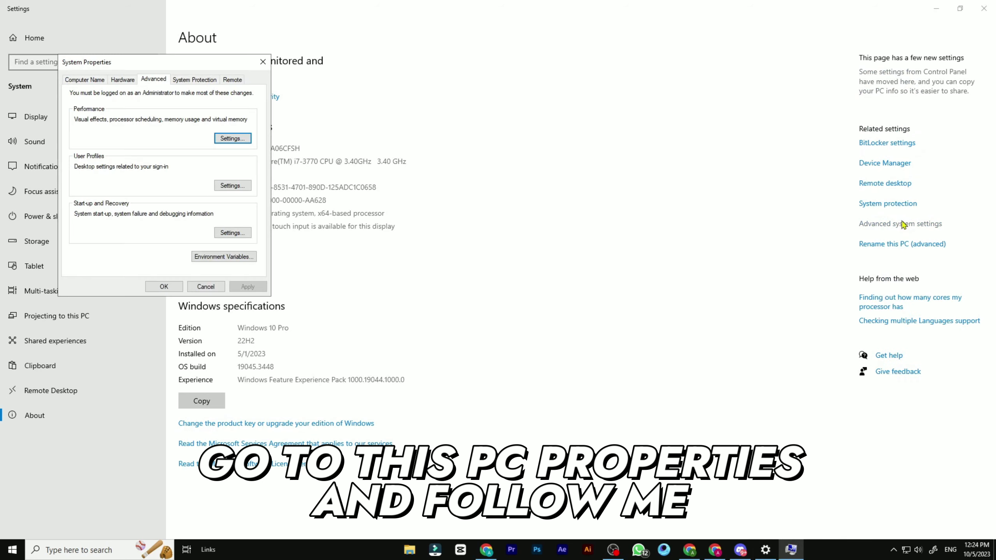
left_click(232, 138)
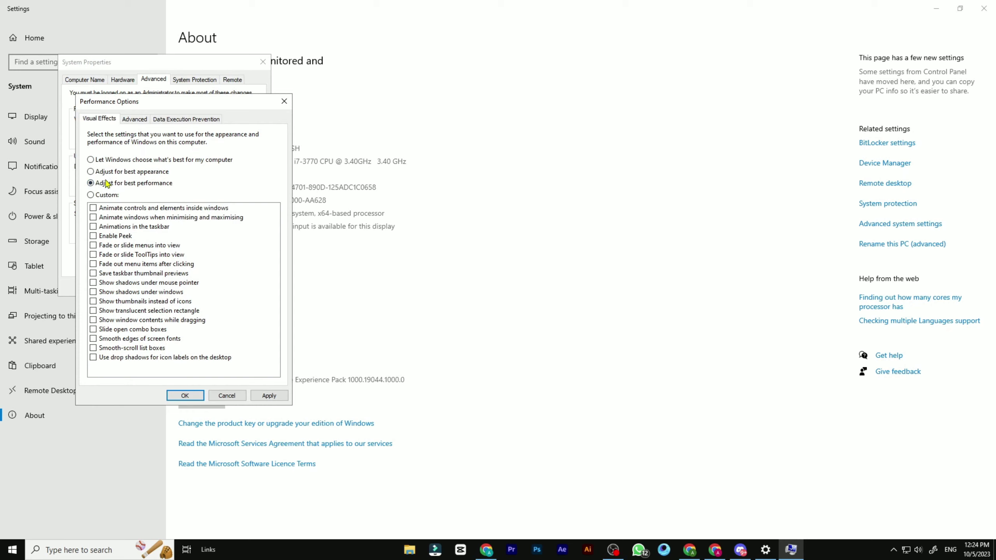
left_click(93, 302)
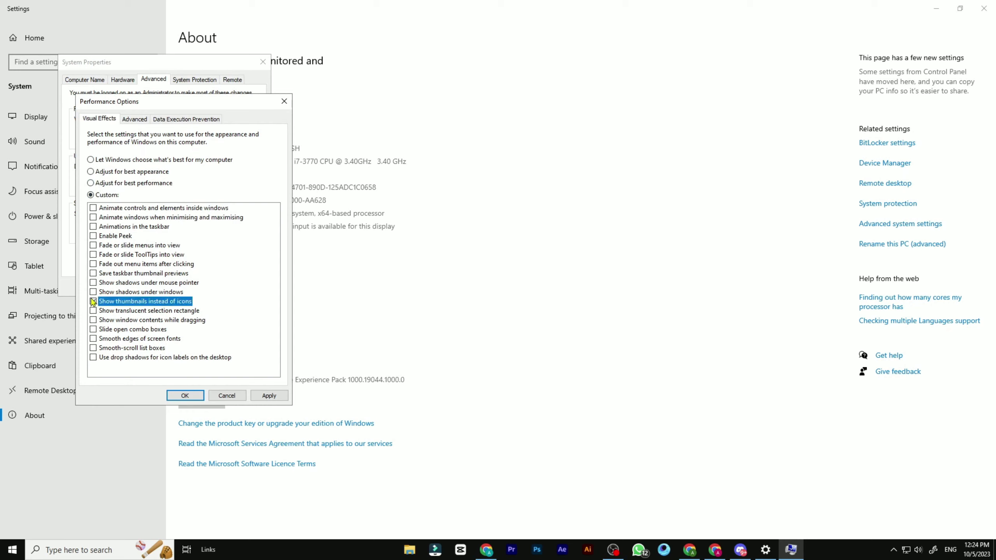
left_click(94, 338)
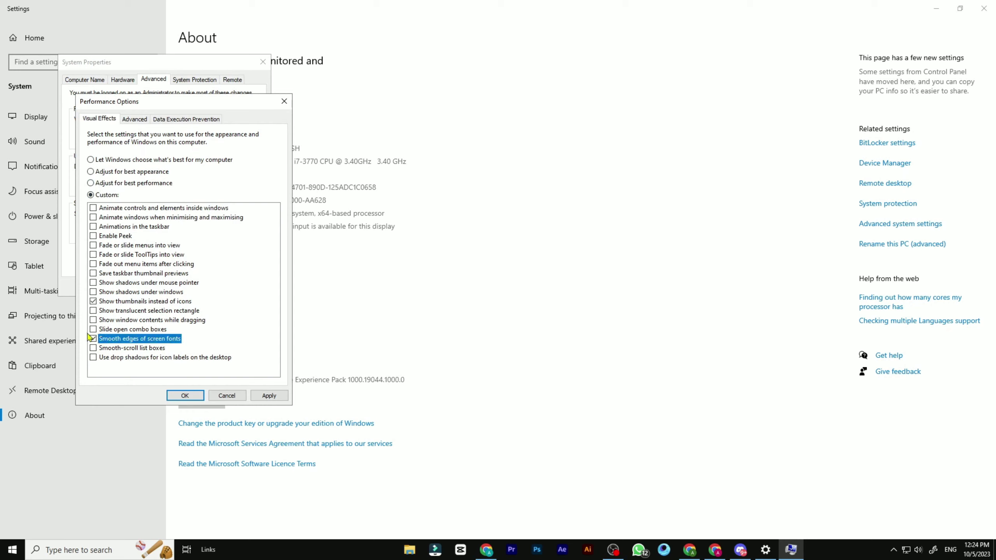
left_click(269, 395)
left_click(185, 395)
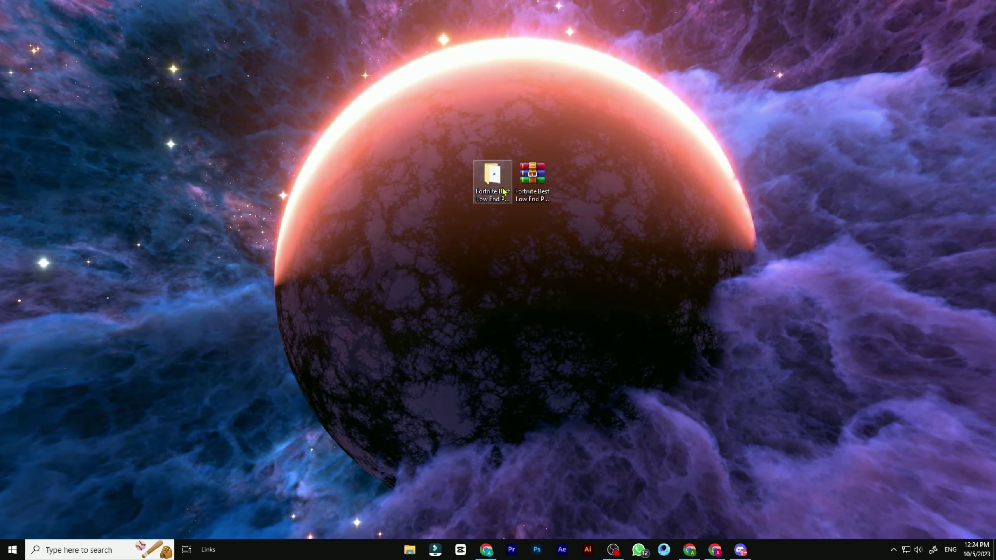
Step: On freesums.xyz, open the post The Ultra Low Pc FPS Boost Guide You Need and follow its download link to the file page
left_click(536, 184)
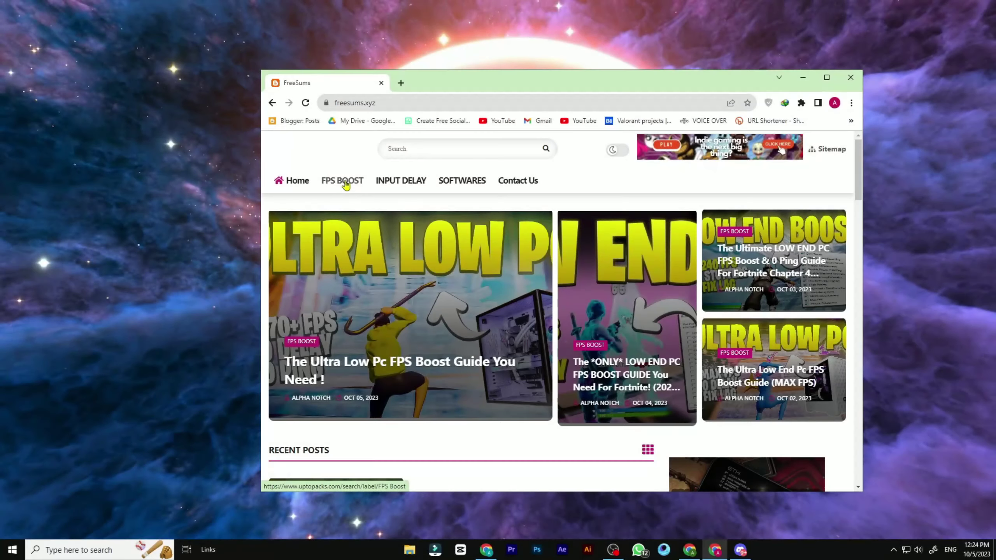
left_click(440, 251)
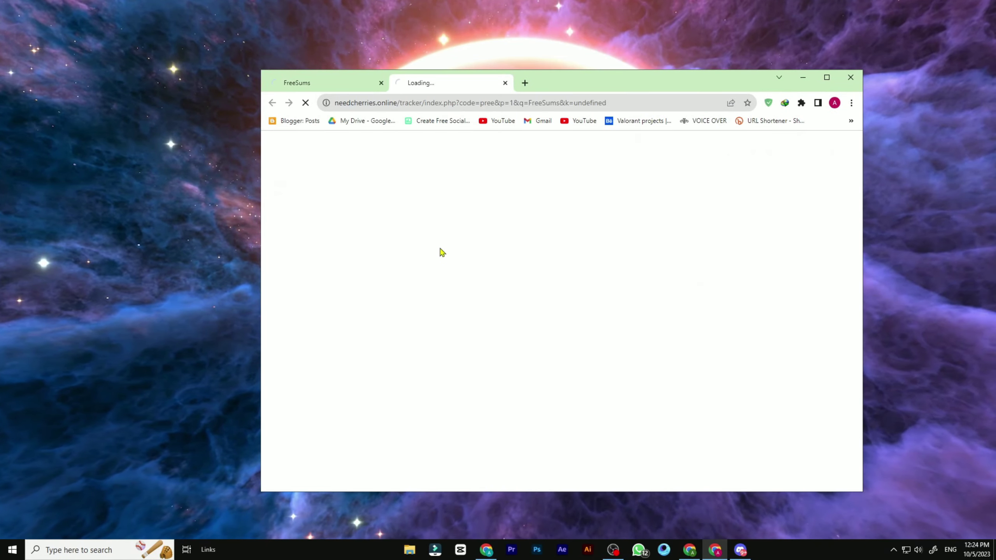
left_click(329, 82)
scroll(432, 248, "down", 6)
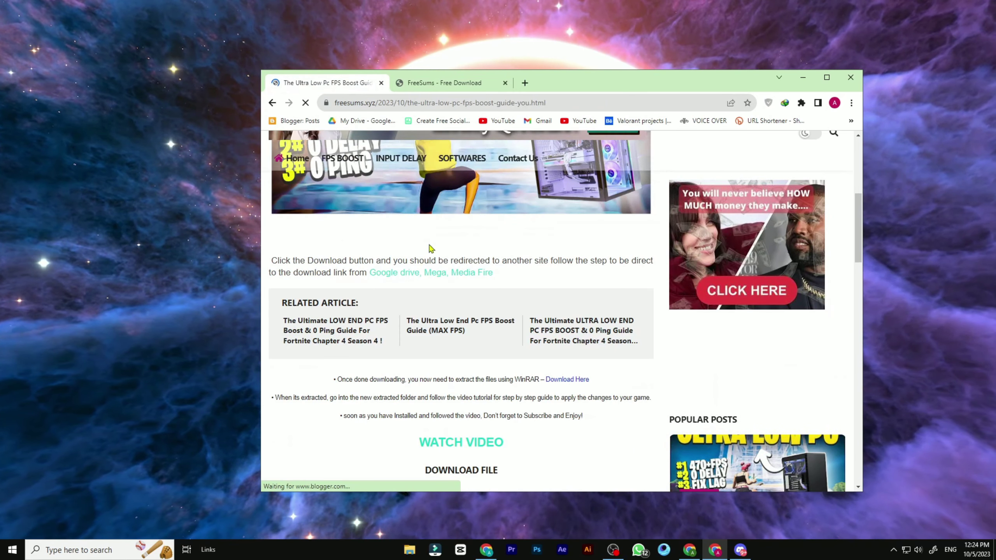
scroll(439, 250, "down", 5)
left_click(469, 341)
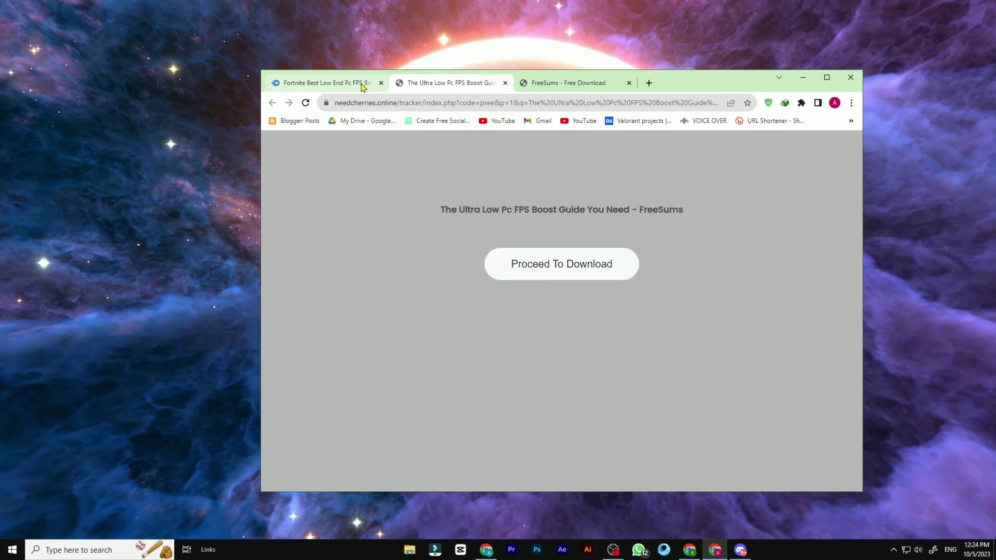
left_click(363, 84)
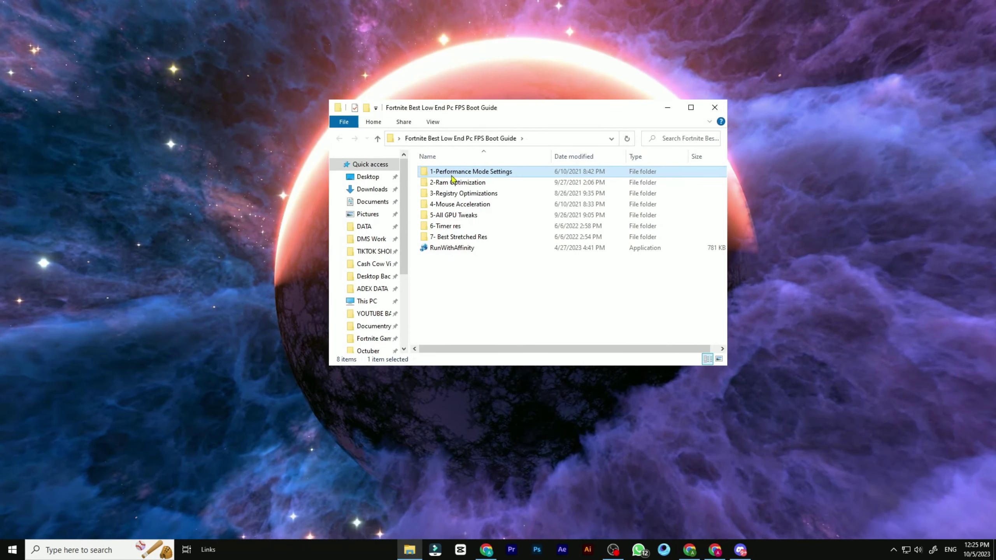
Step: Open the 1-Performance Mode Settings folder of the FPS boost guide and select its two settings images
double_click(458, 173)
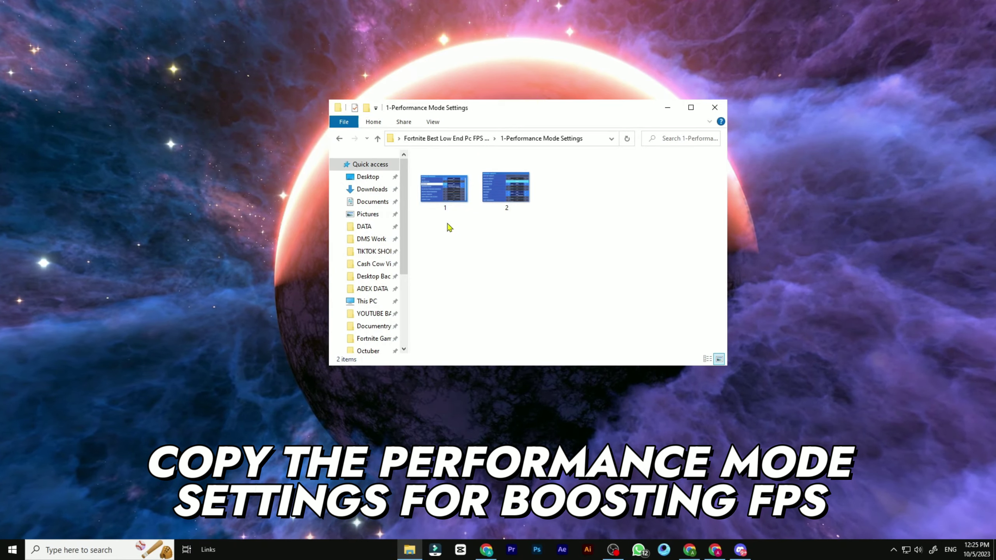
left_click_drag(449, 228, 533, 174)
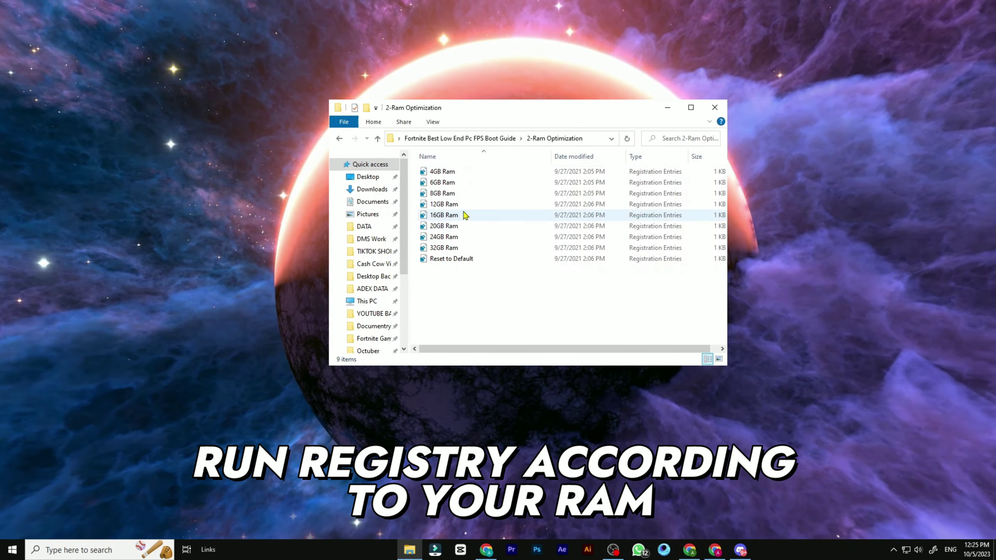
Step: Select the 16GB Ram registry file in the 2-Ram Optimization folder and bring up its file options
left_click(463, 217)
right_click(457, 216)
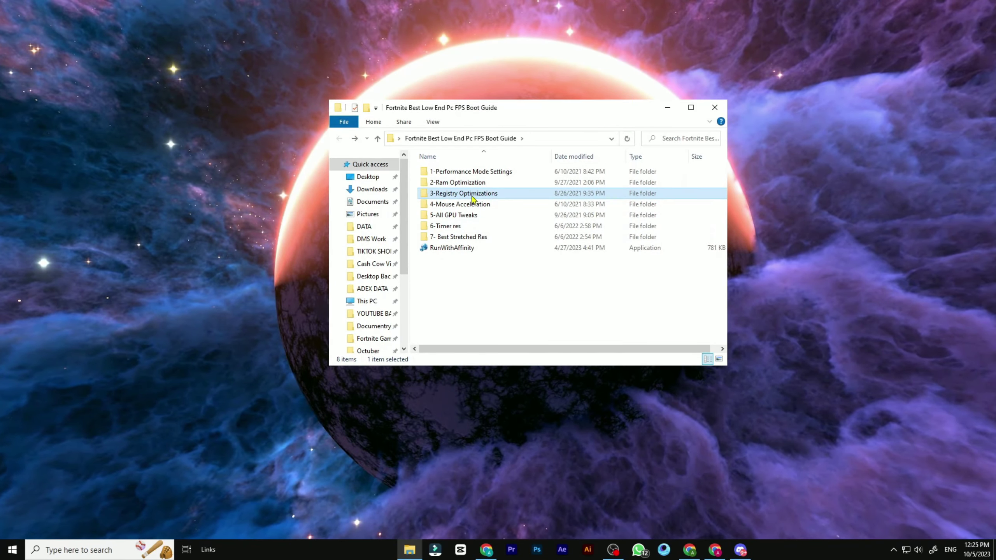
Step: Open the 3-Registry Optimizations folder, select all its registry files and bring up their file options
double_click(464, 193)
left_click_drag(475, 240, 487, 165)
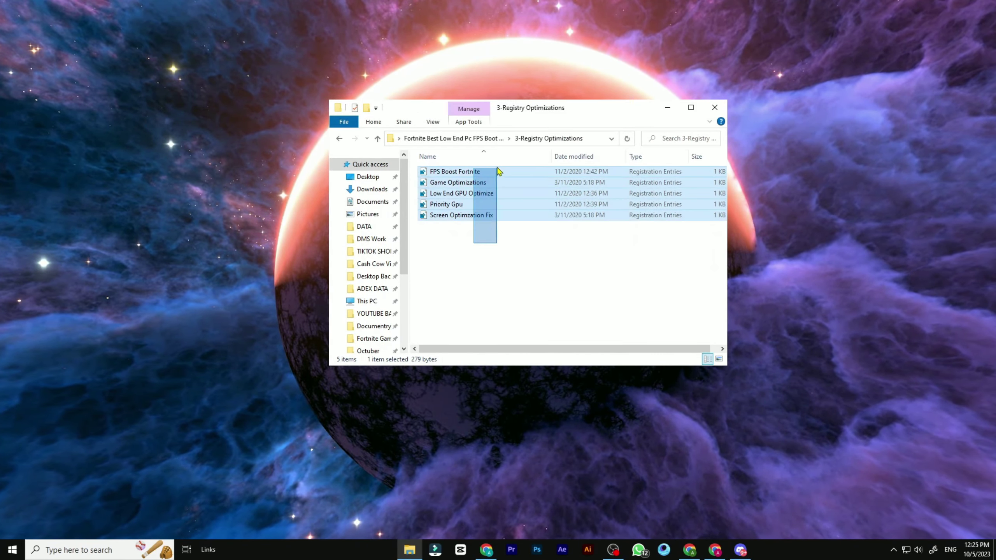
right_click(487, 171)
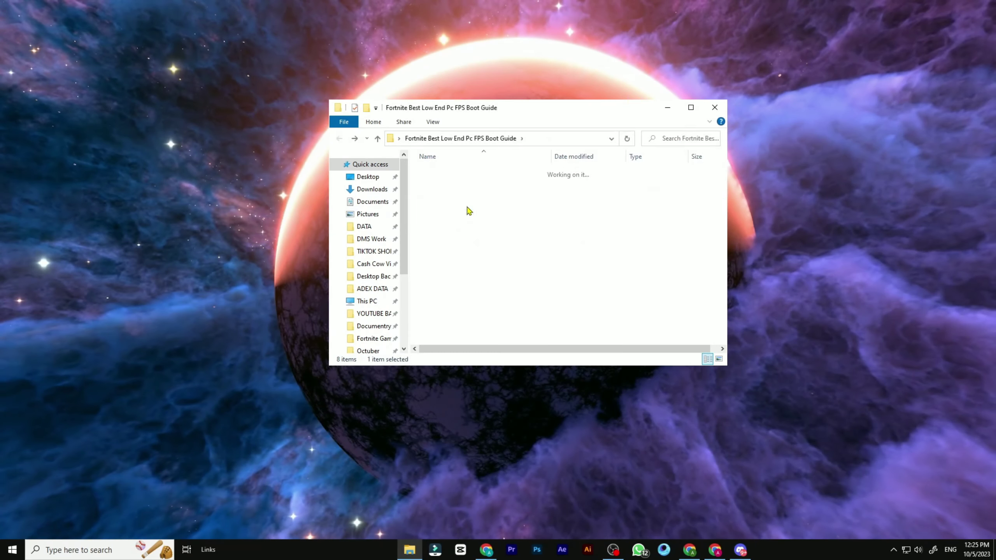
Step: Open the 4-Mouse Acceleration folder, select the 100% Scaling registry file and bring up its file options
double_click(468, 208)
left_click(452, 173)
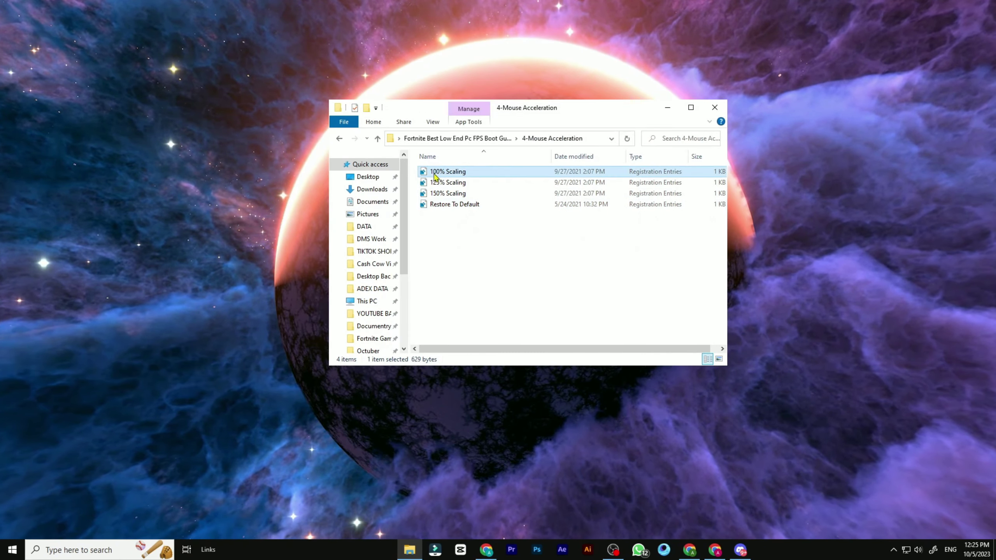
right_click(453, 178)
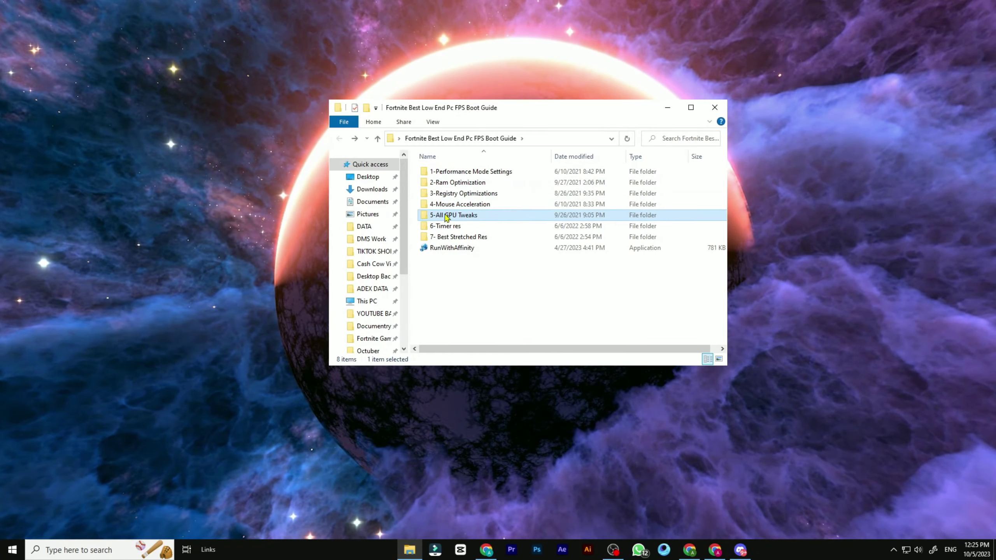
Step: Open the 5-All GPU Tweaks folder, select the NVIDIA Thread Priority registry file and bring up the file options
double_click(447, 217)
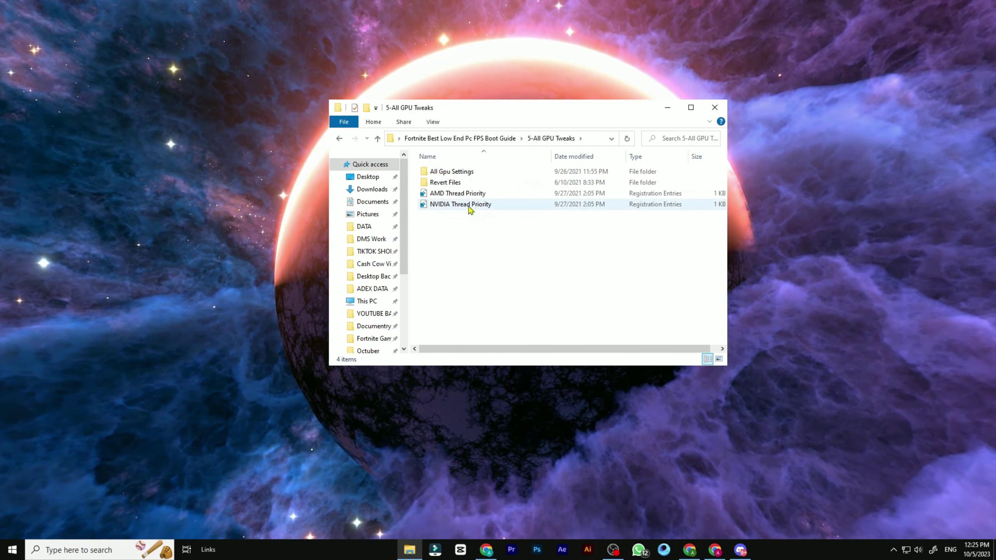
left_click(439, 173)
left_click(450, 195)
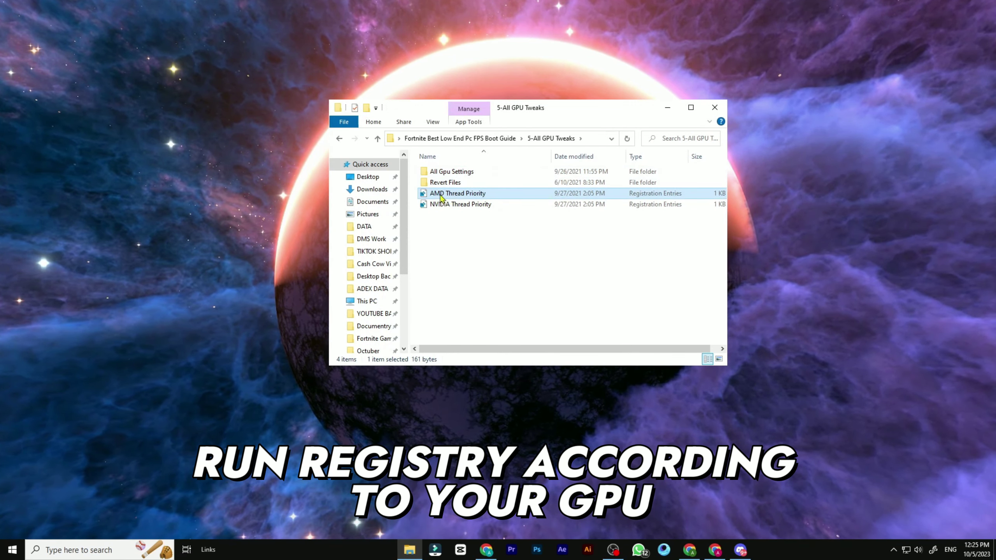
left_click(452, 204)
right_click(485, 214)
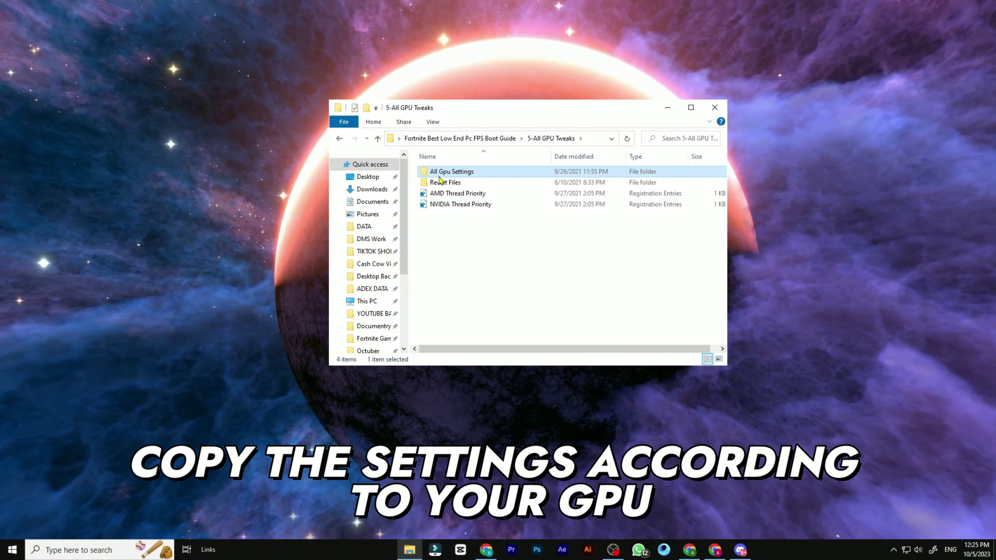
Step: Open the All Gpu Settings folder and select the AMD, Intel and Nvidia settings folders
double_click(451, 172)
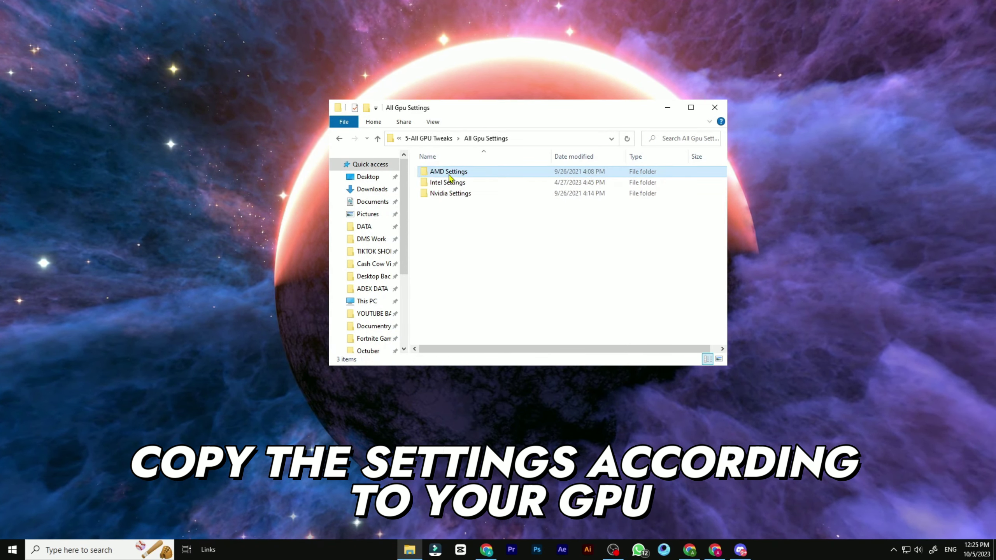
left_click_drag(460, 215, 469, 168)
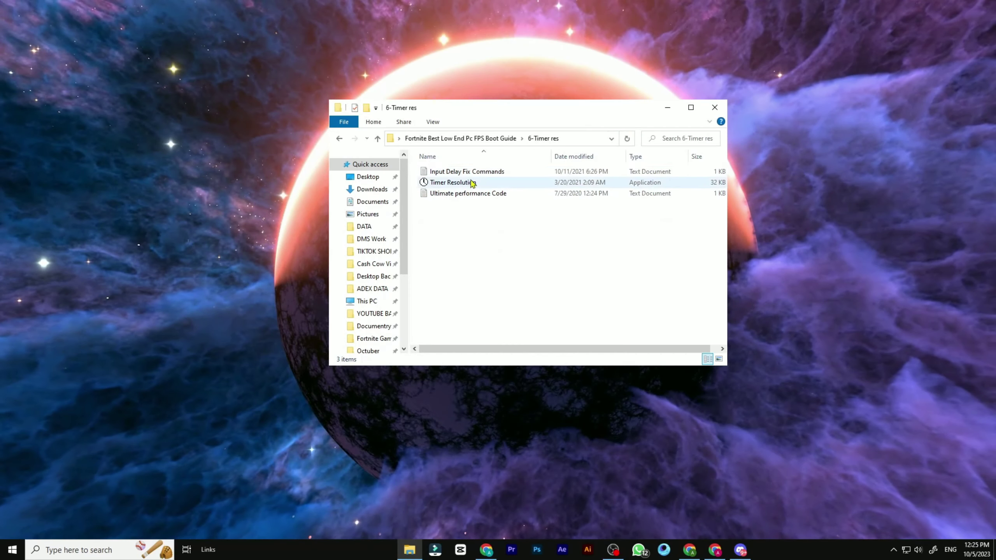
Step: Open Input Delay Fix Commands from the 6-Timer res folder and copy its three bcdedit commands
left_click(451, 172)
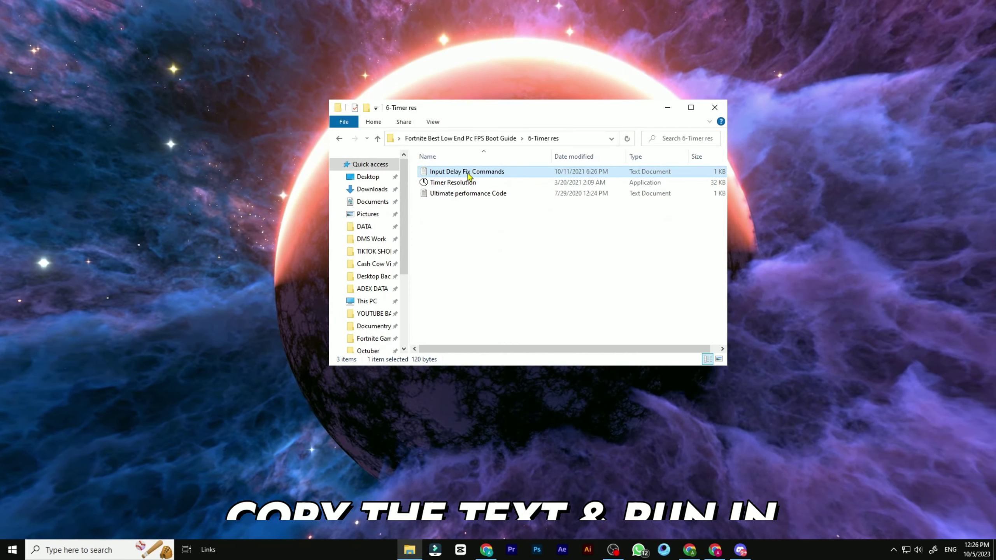
double_click(451, 173)
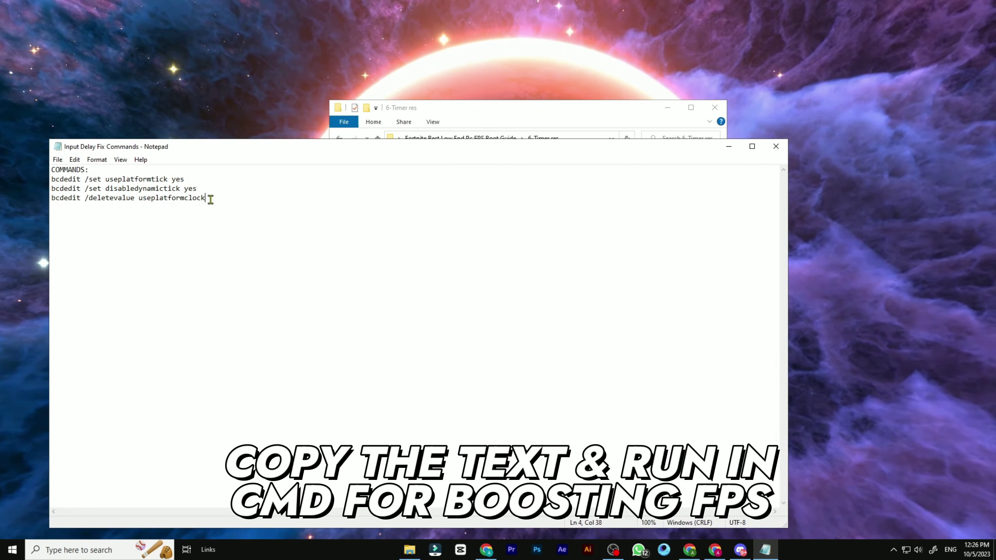
left_click_drag(211, 199, 56, 179)
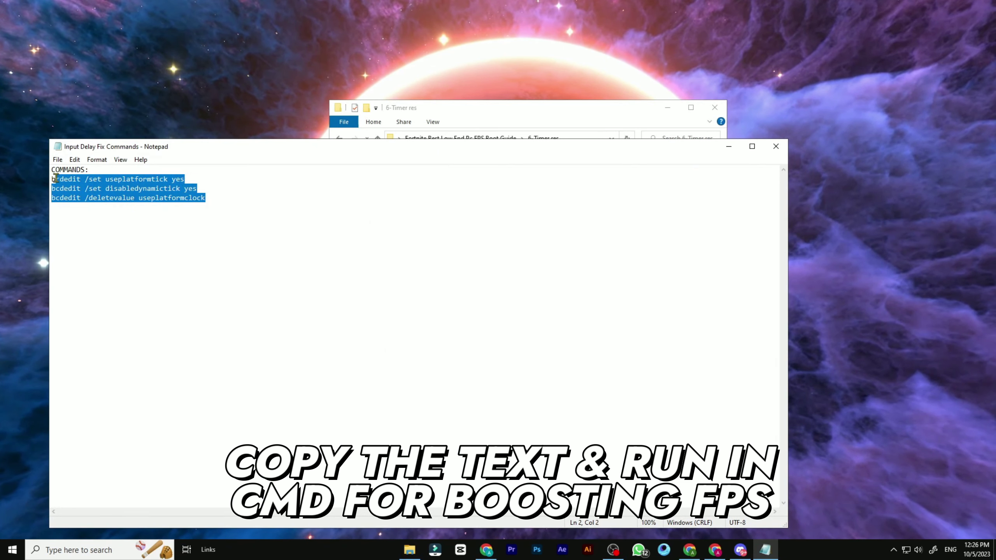
right_click(120, 185)
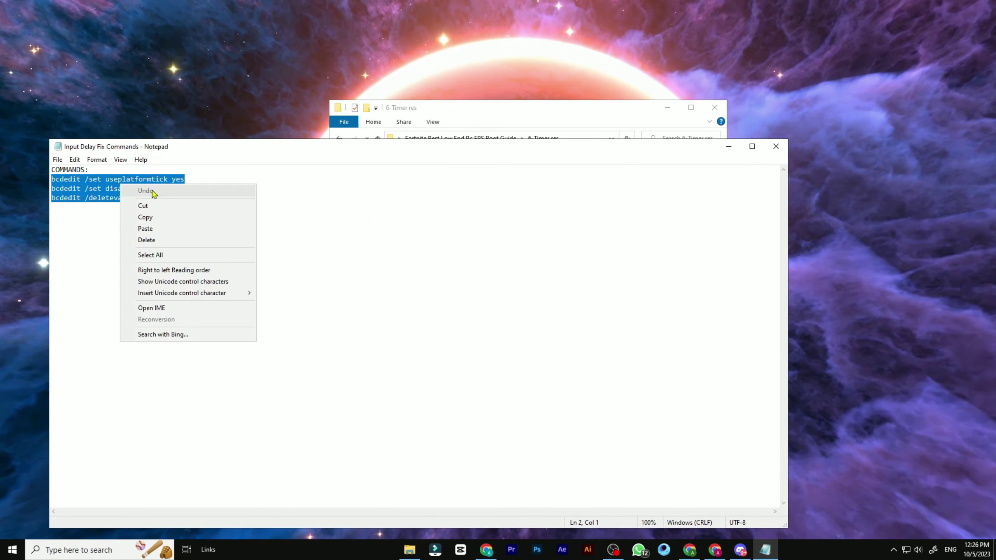
left_click(146, 218)
Step: Paste the copied bcdedit commands into a Command Prompt run as administrator and close the Input Delay Fix Commands file
key("super")
type("CM")
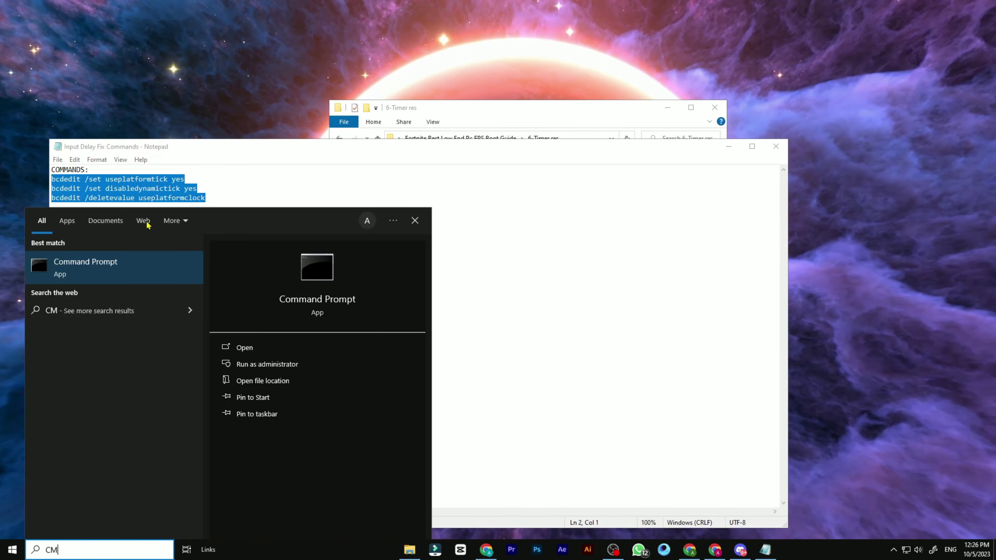
type("D")
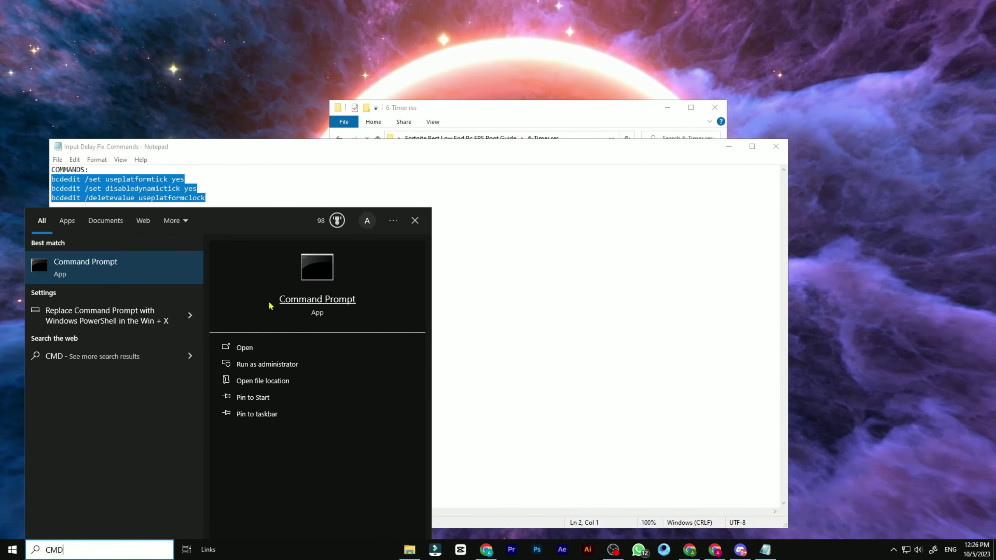
left_click(267, 365)
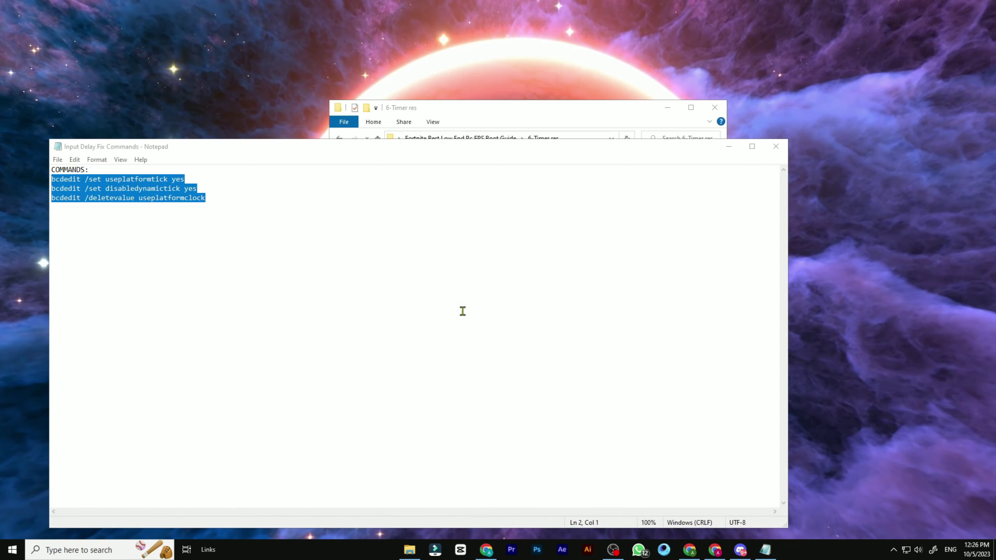
left_click(447, 340)
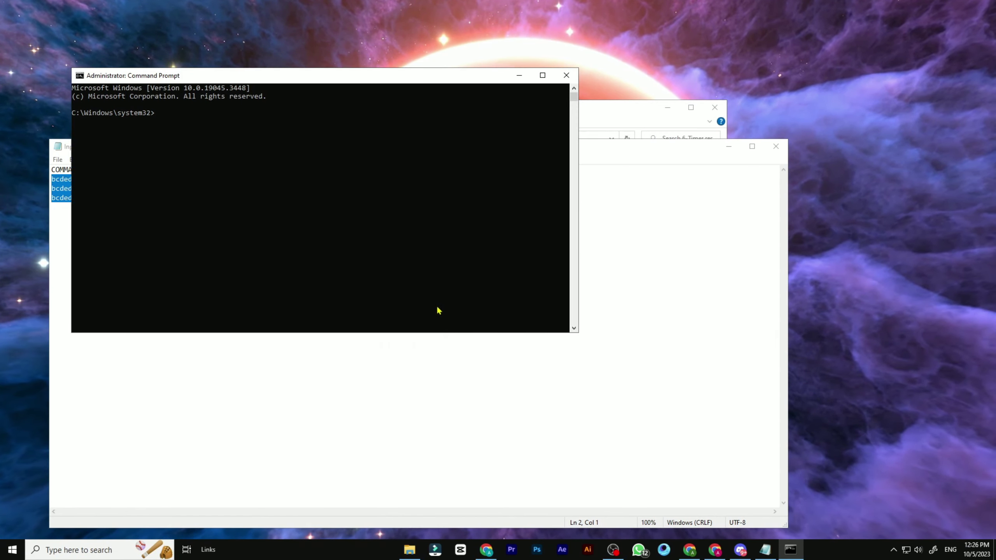
right_click(437, 308)
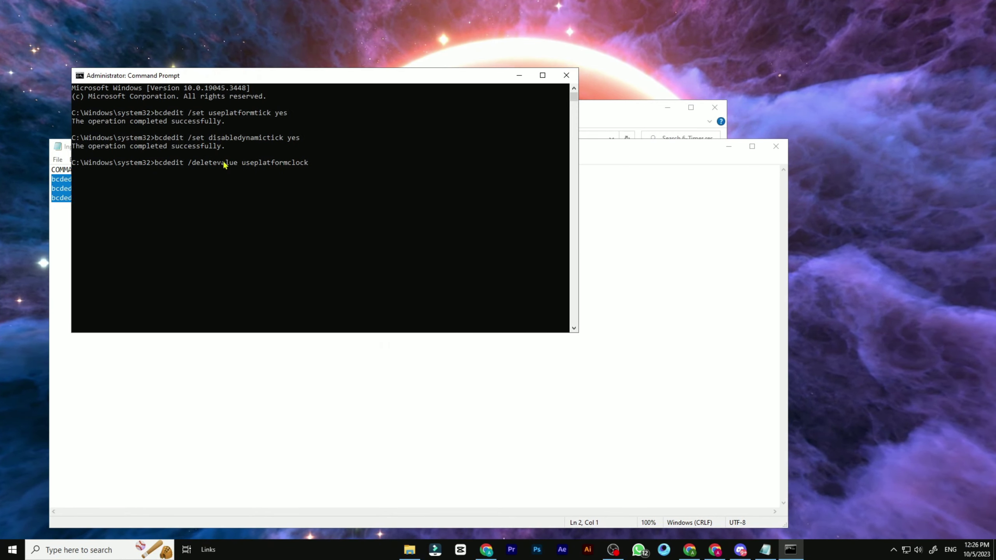
left_click(776, 146)
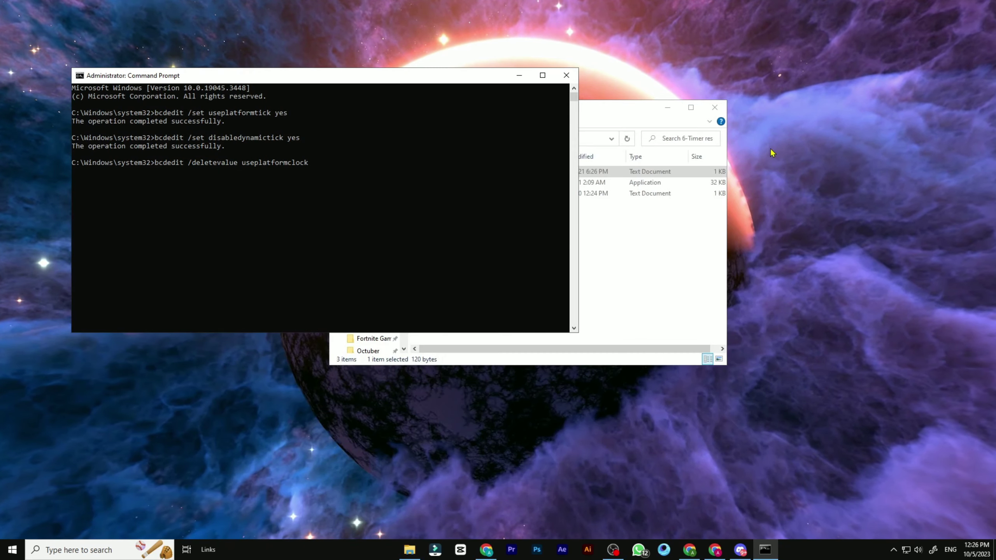
Step: Open the Ultimate performance Code file, copy its powercfg -duplicatescheme command and close the file
double_click(494, 195)
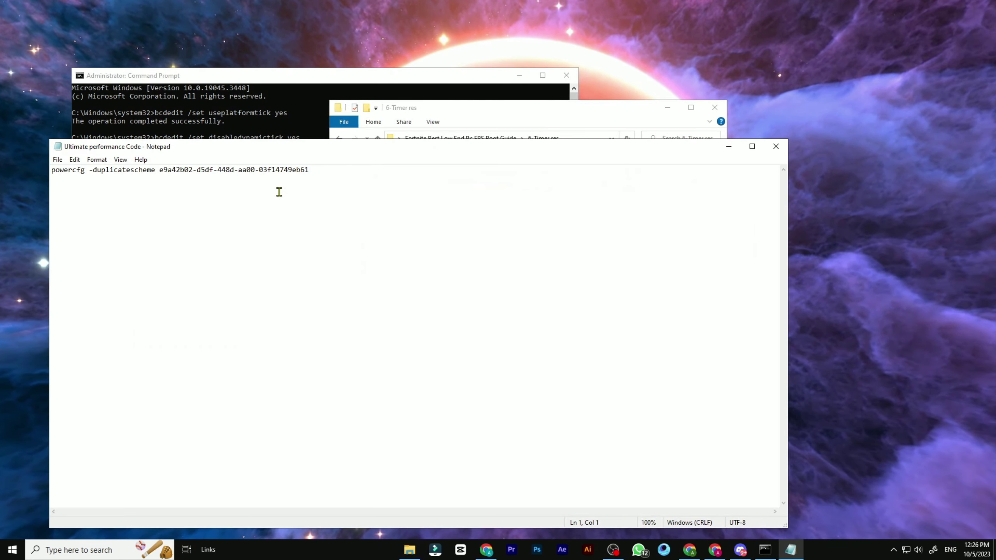
left_click_drag(336, 171, 49, 162)
right_click(171, 174)
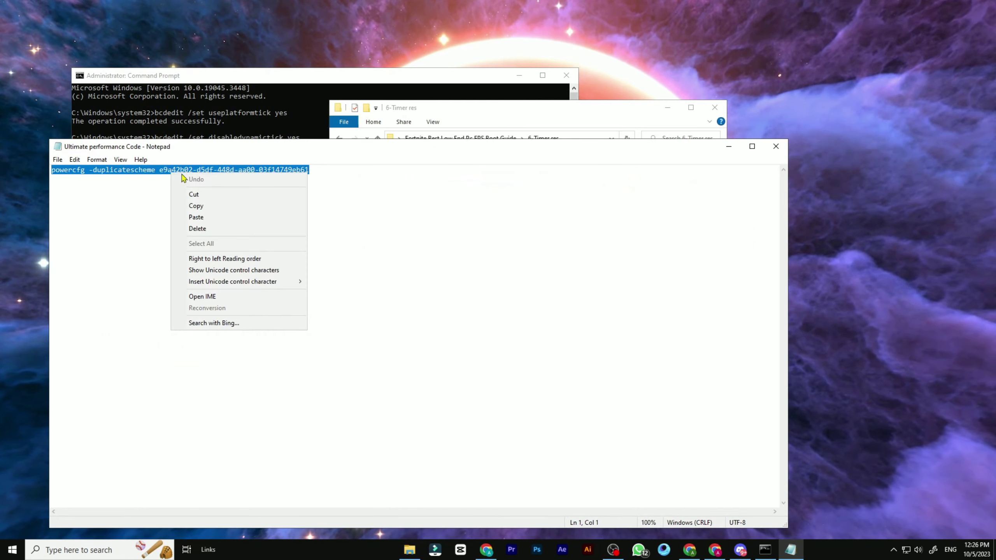
left_click(198, 206)
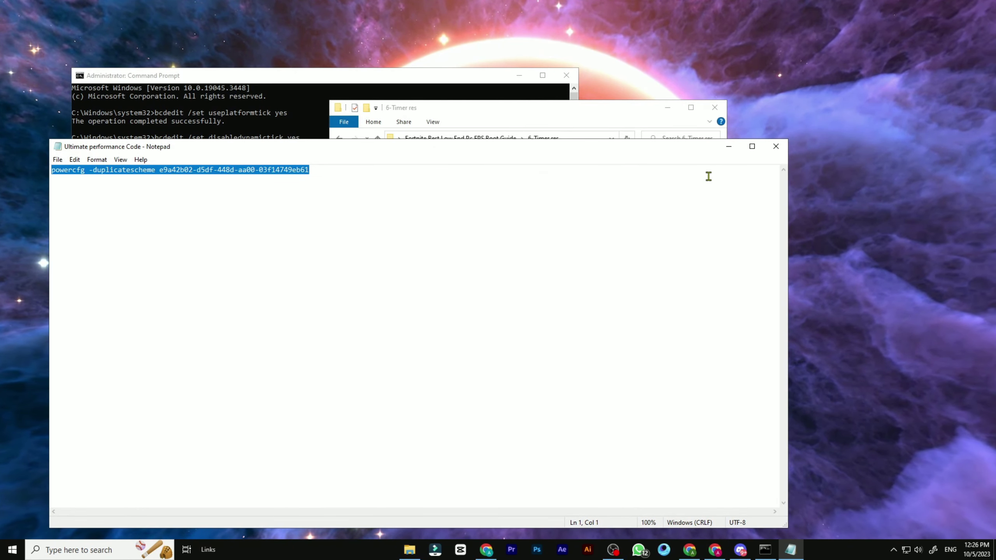
left_click(776, 146)
Step: Run the copied powercfg -duplicatescheme command in the administrator Command Prompt and close the prompt
left_click(392, 80)
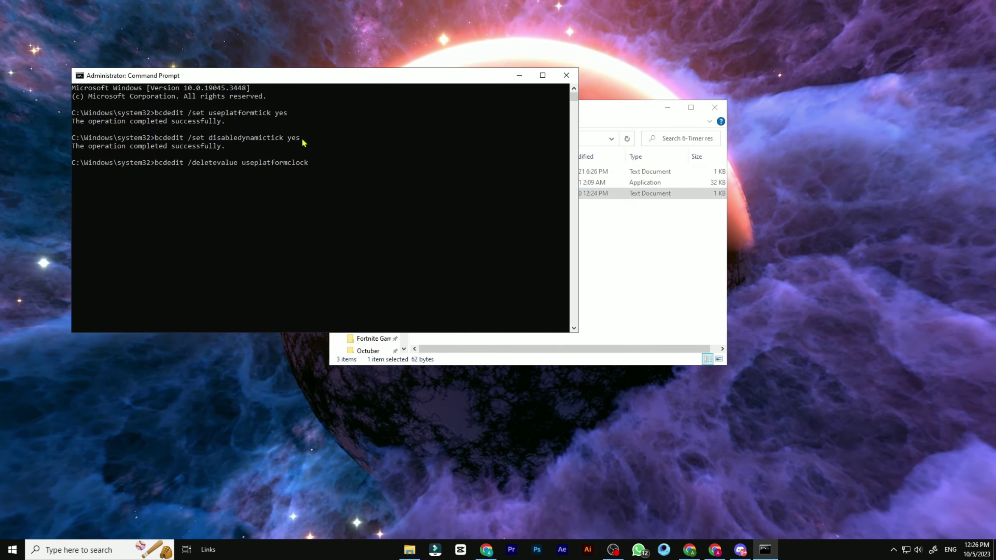
key("ctrl+v")
key("Return")
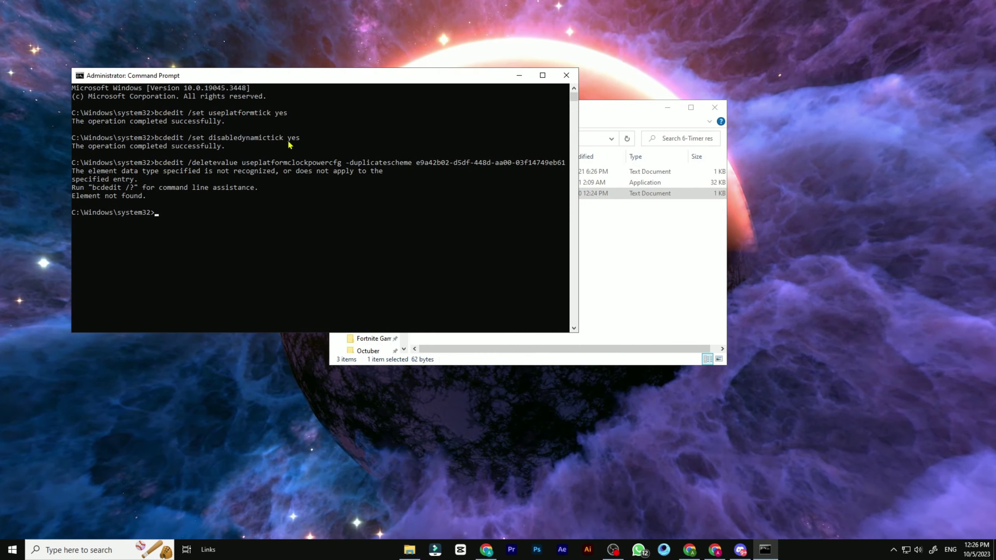
key("ctrl+v")
key("Return")
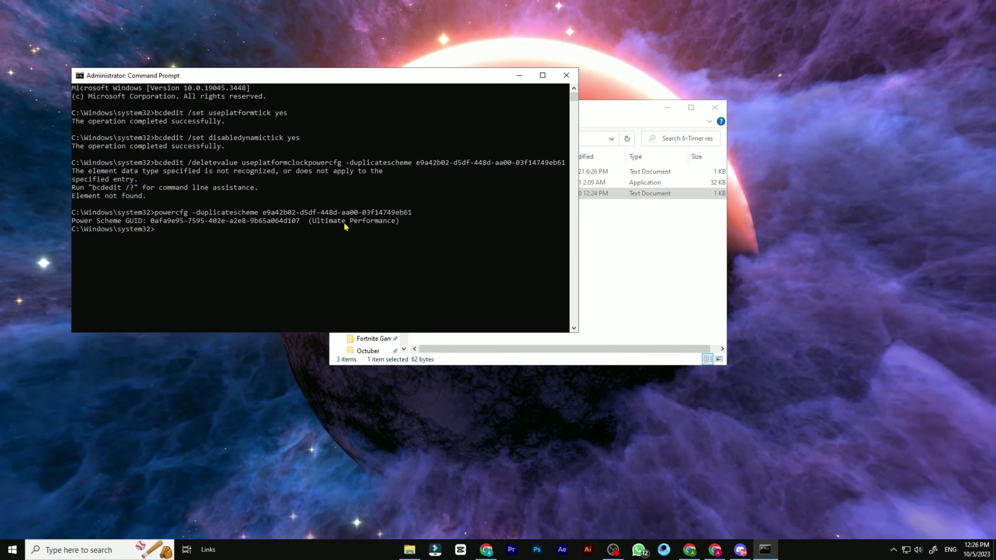
left_click(566, 75)
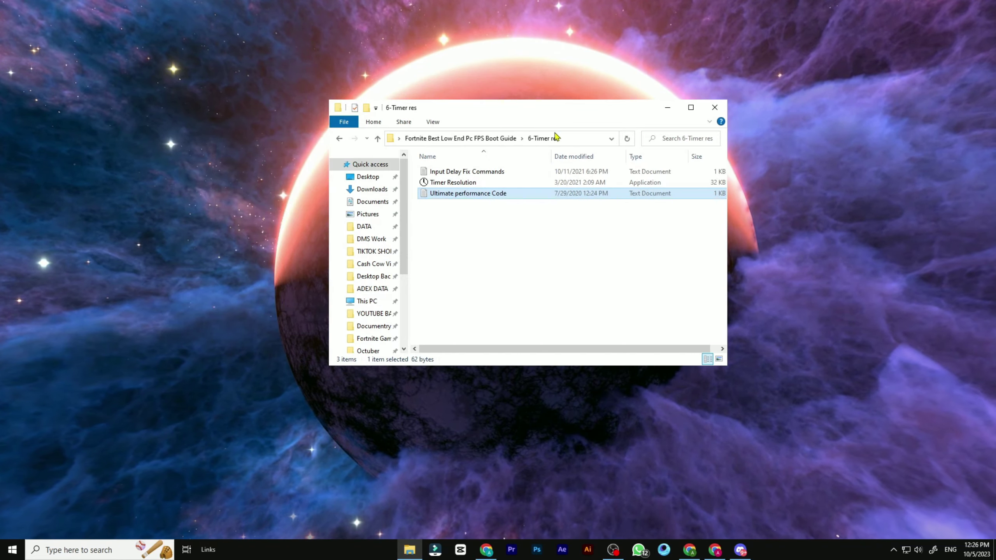
Step: Launch Timer Resolution from the 6-Timer res folder and set the timer resolution to Maximum
left_click(470, 183)
double_click(453, 188)
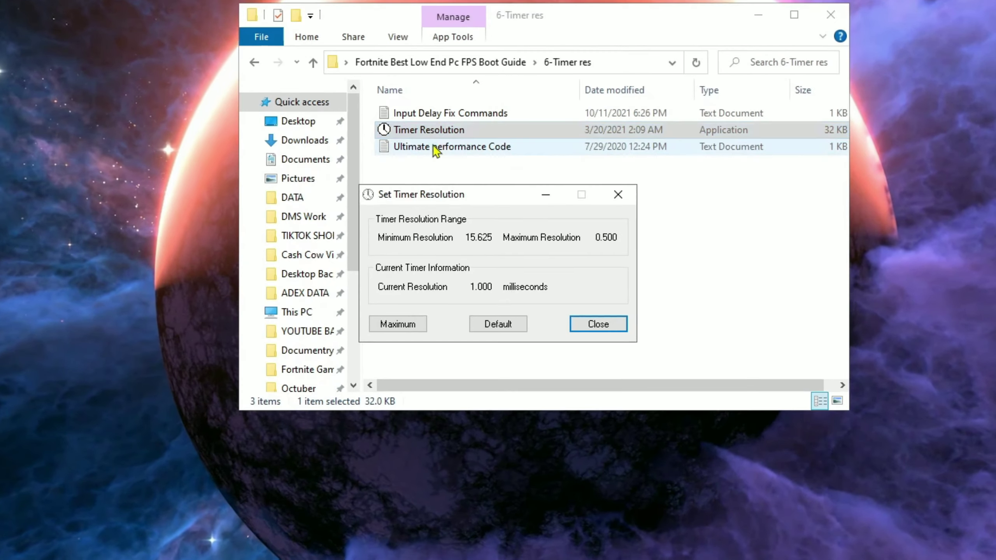
double_click(565, 252)
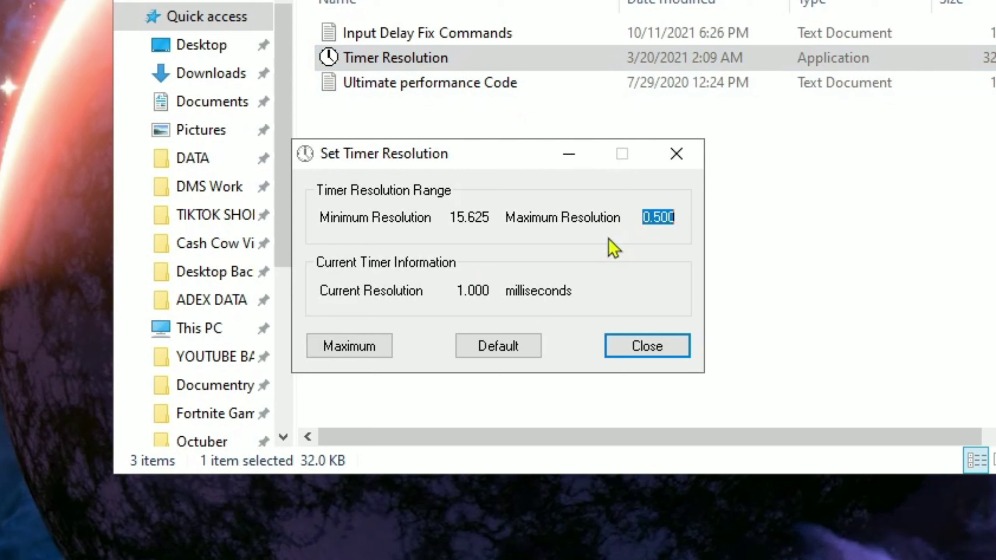
double_click(475, 290)
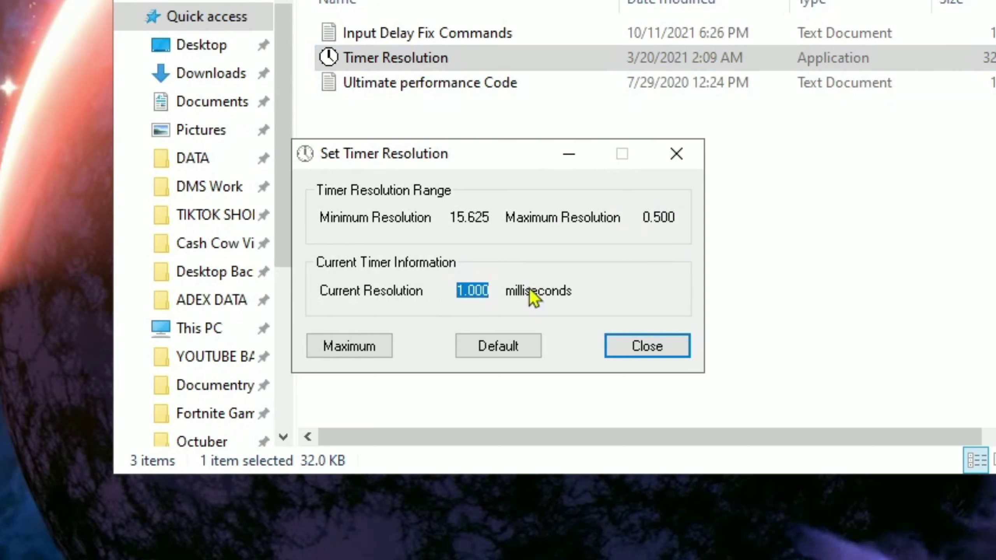
left_click(503, 348)
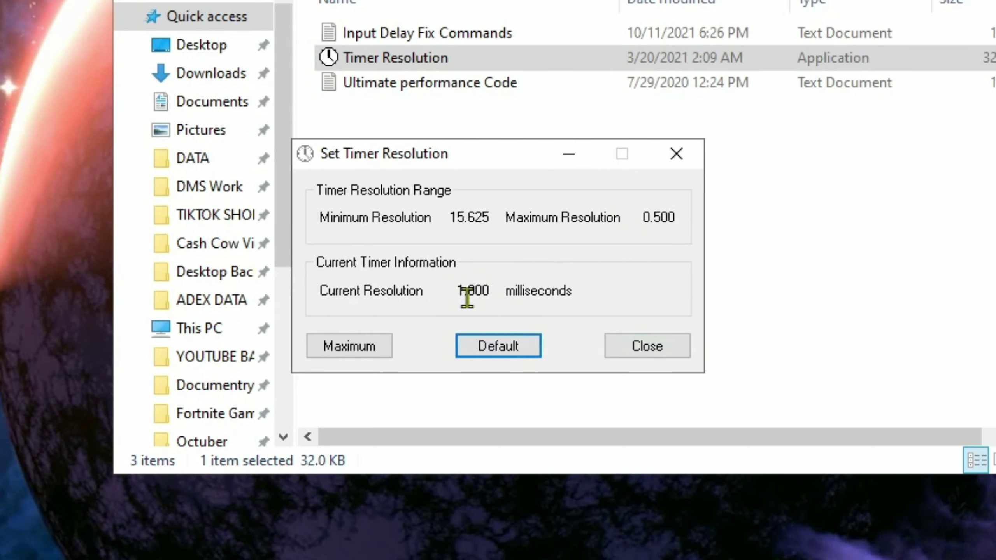
left_click(387, 344)
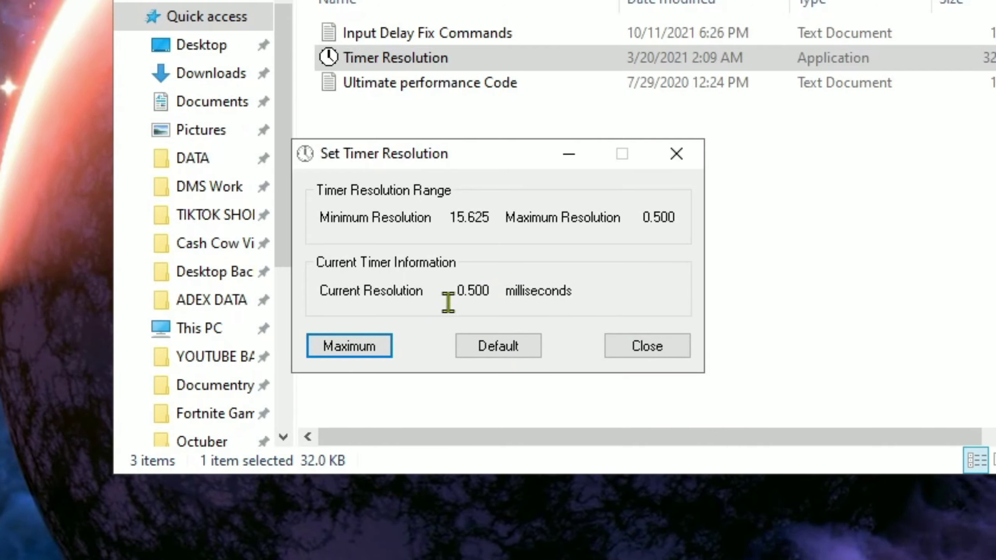
key("Escape")
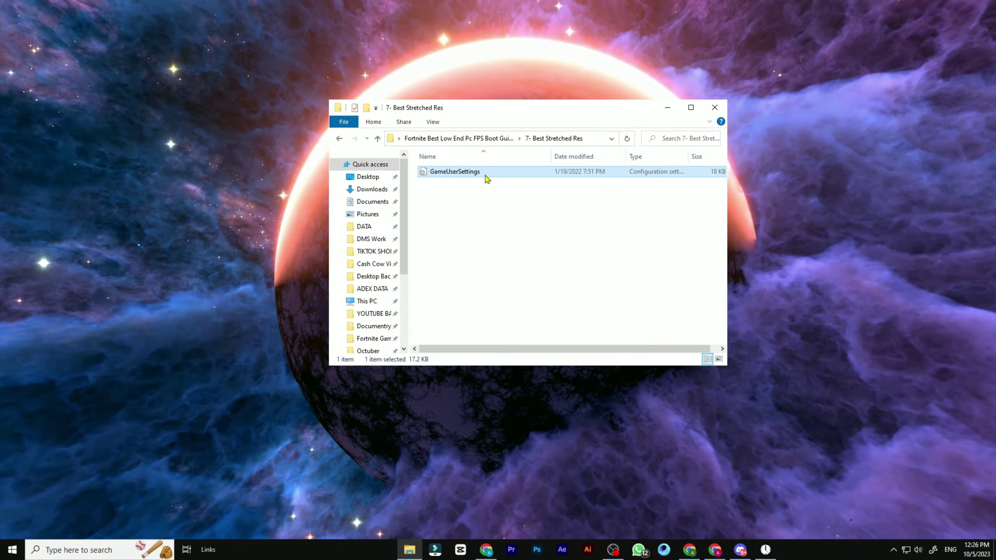
Step: Copy the GameUserSettings configuration file from the 7- Best Stretched Res folder
right_click(466, 175)
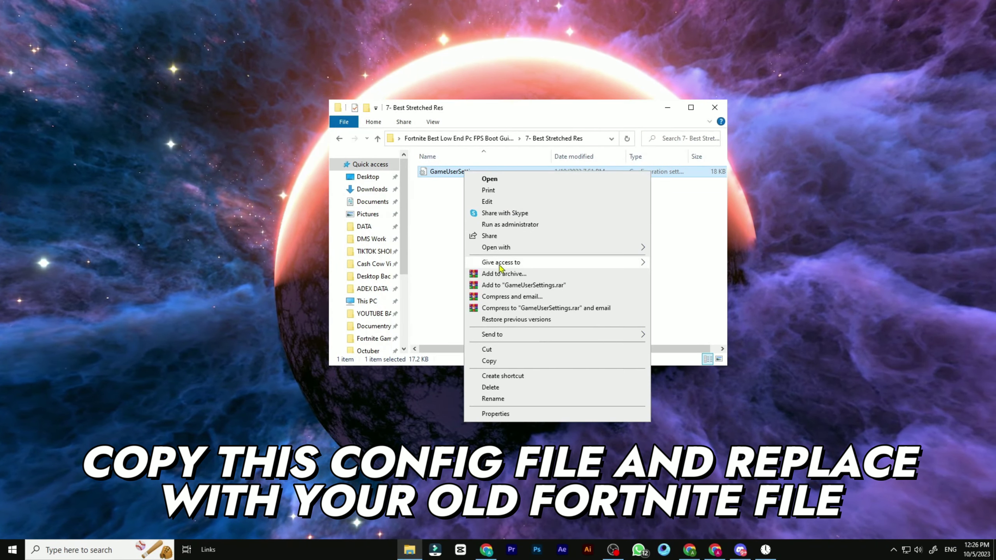
left_click(497, 355)
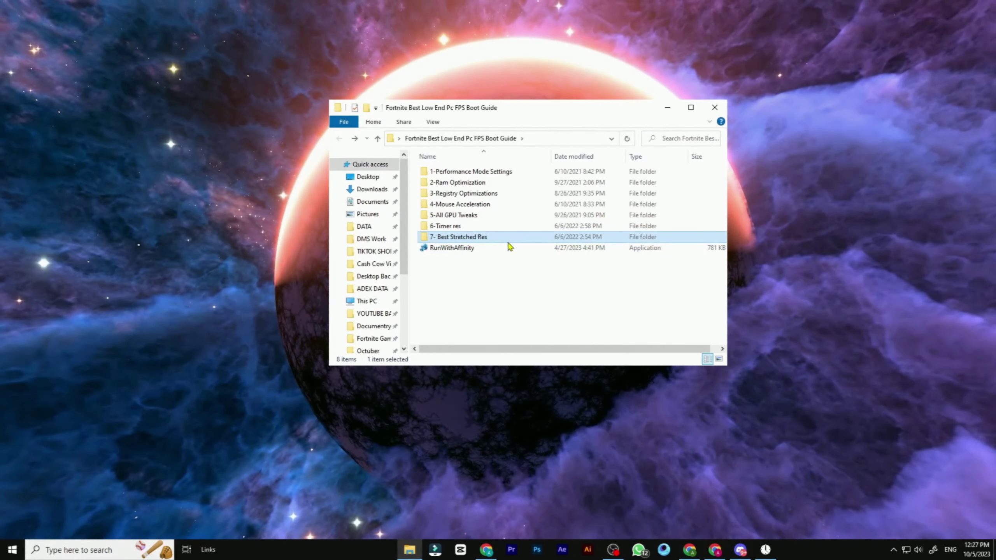
Step: Launch RunWithAffinity from the tweak pack folder and browse This PC for a program without selecting one
left_click(498, 248)
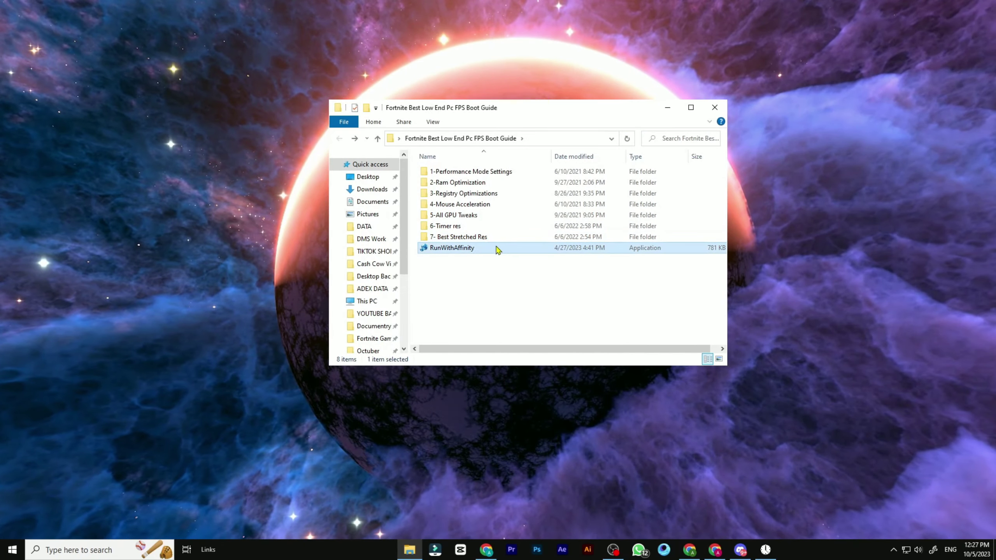
double_click(447, 251)
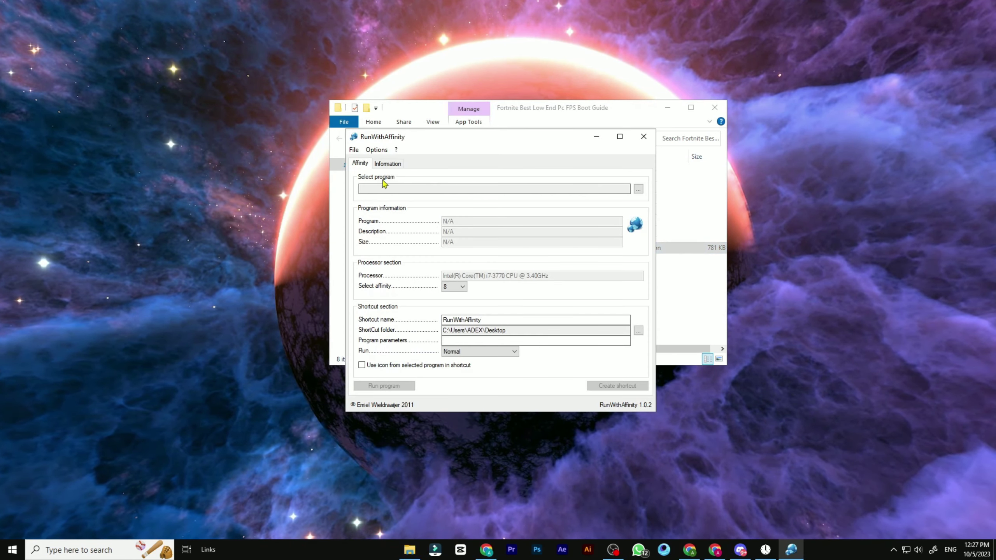
left_click(639, 189)
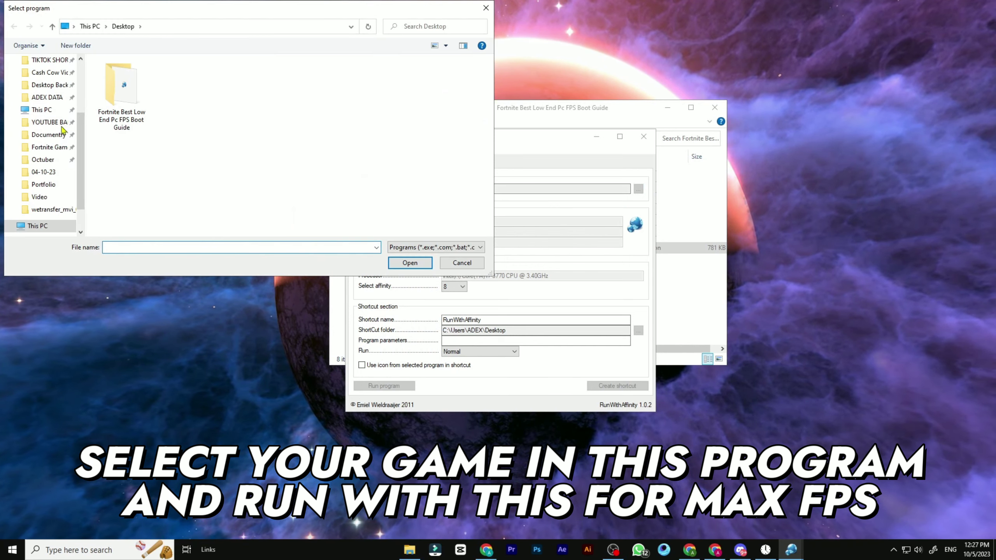
left_click(45, 109)
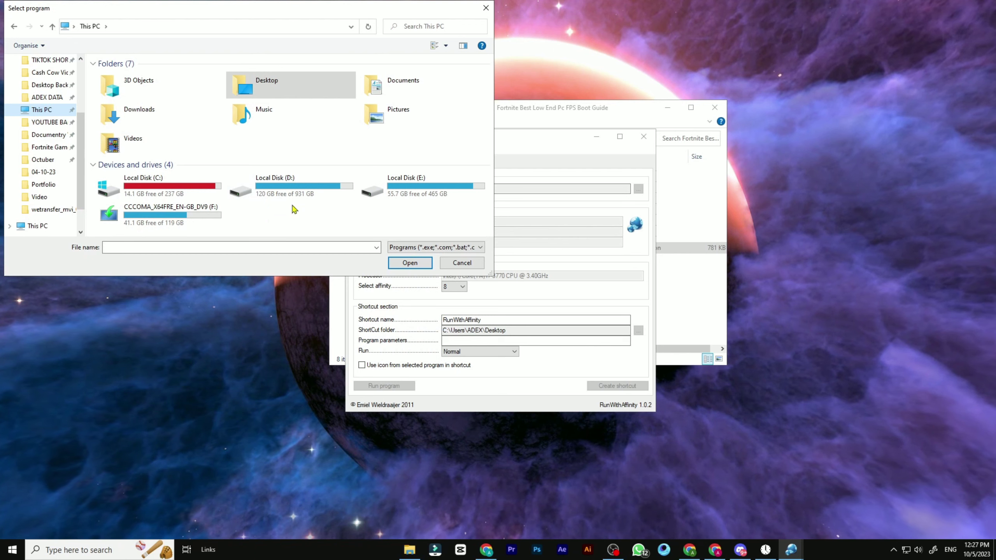
left_click(462, 263)
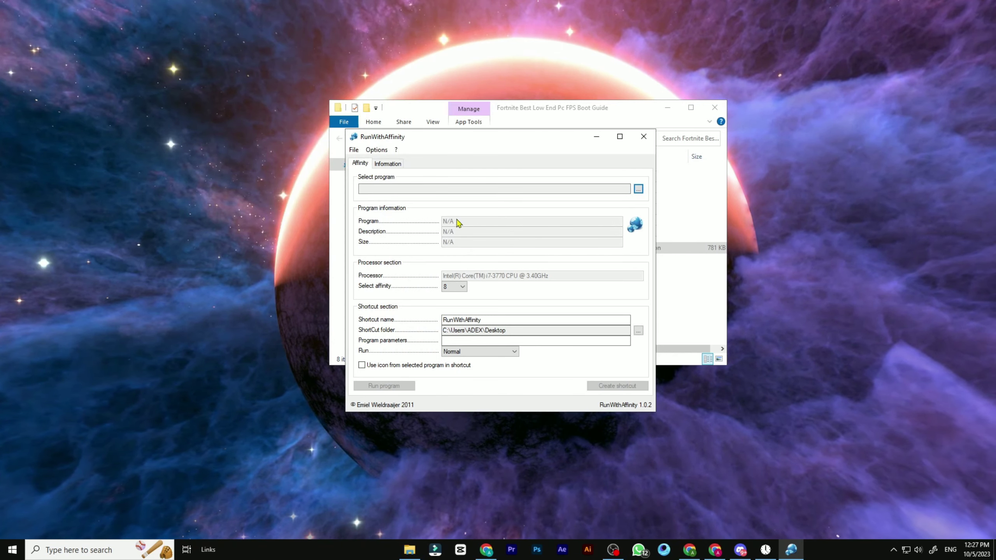
Step: Review the processor affinity choices and the shortcut's Run mode choices in RunWithAffinity
left_click(462, 288)
left_click(450, 352)
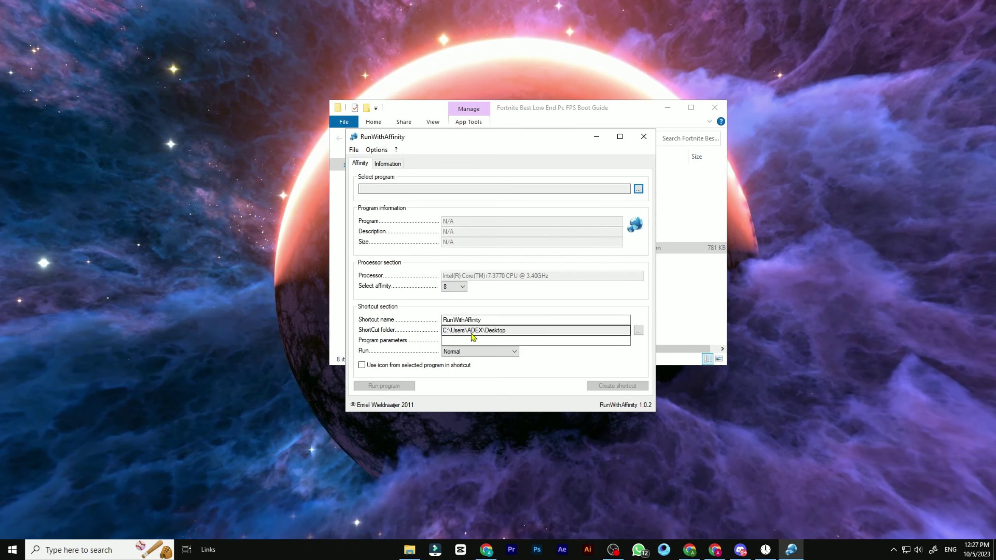
left_click(472, 352)
left_click(468, 375)
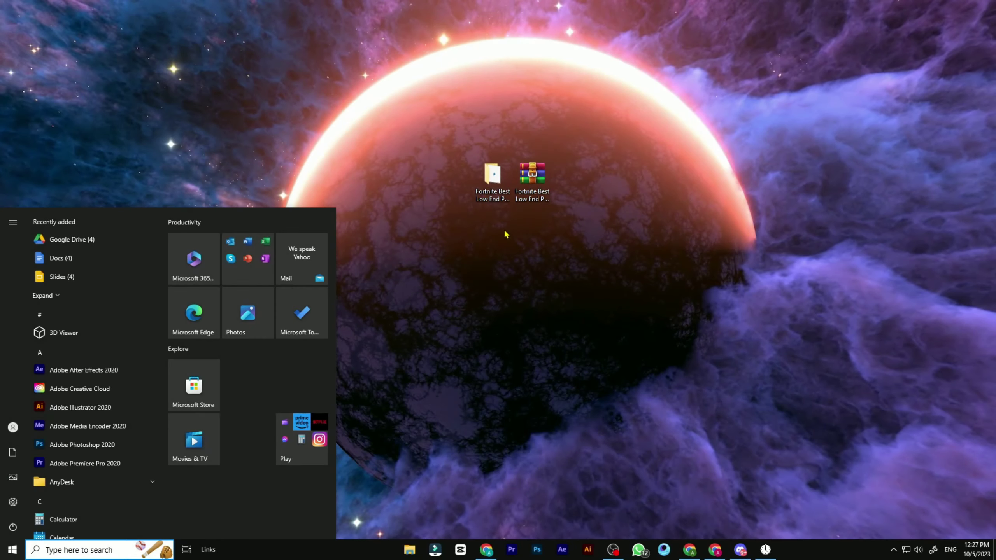
Step: Open System Configuration and set the number of processors to 8 in the advanced boot options
type("SYS")
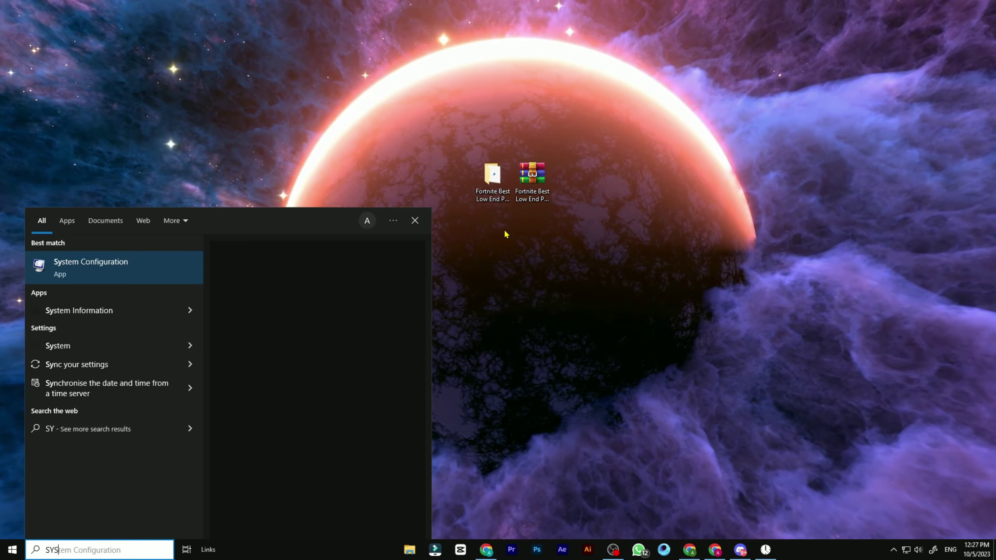
key("Return")
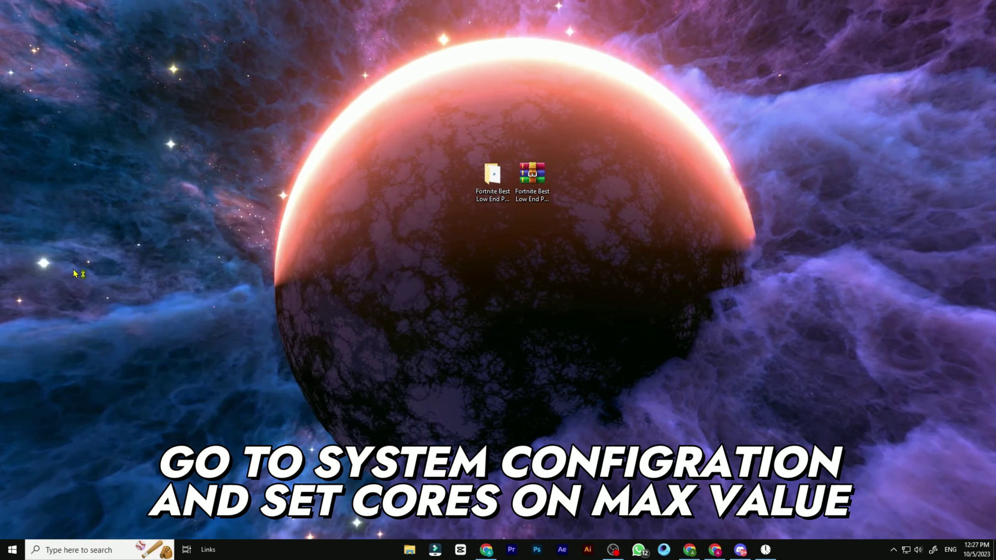
left_click(397, 196)
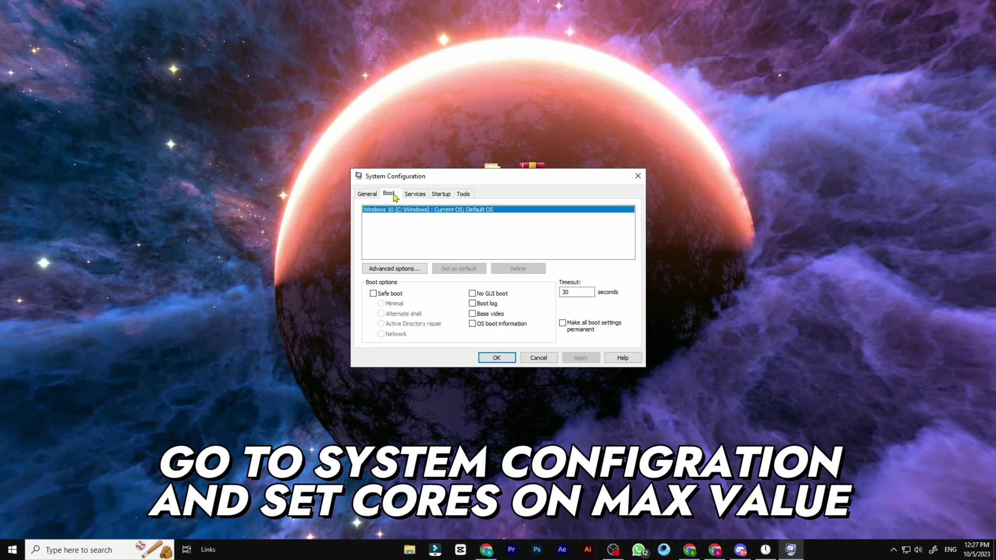
left_click(392, 270)
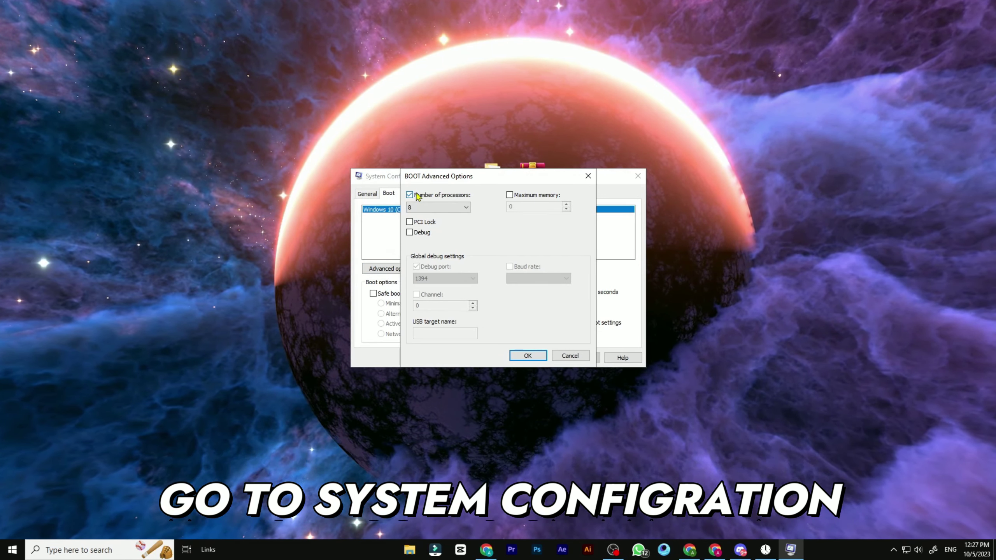
left_click(439, 207)
left_click(422, 268)
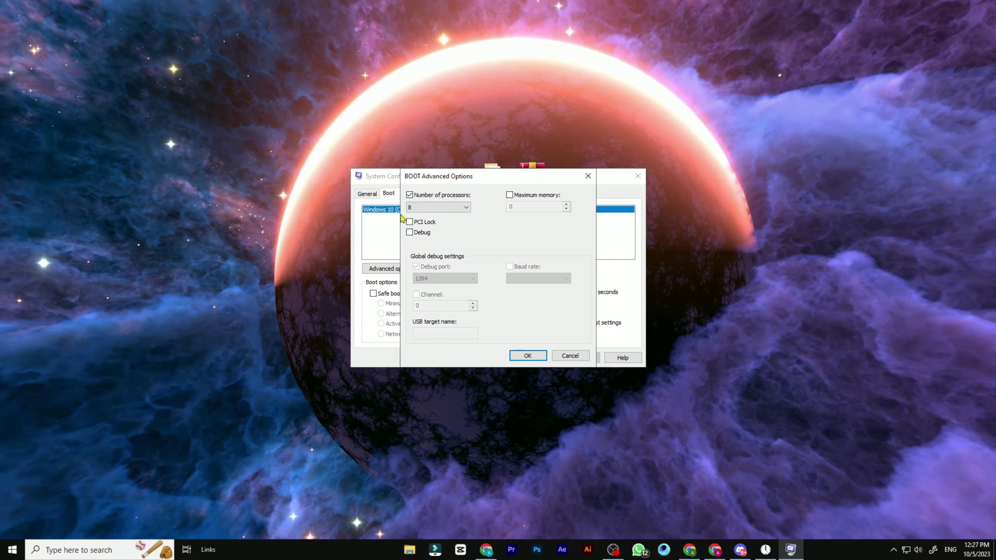
left_click(528, 356)
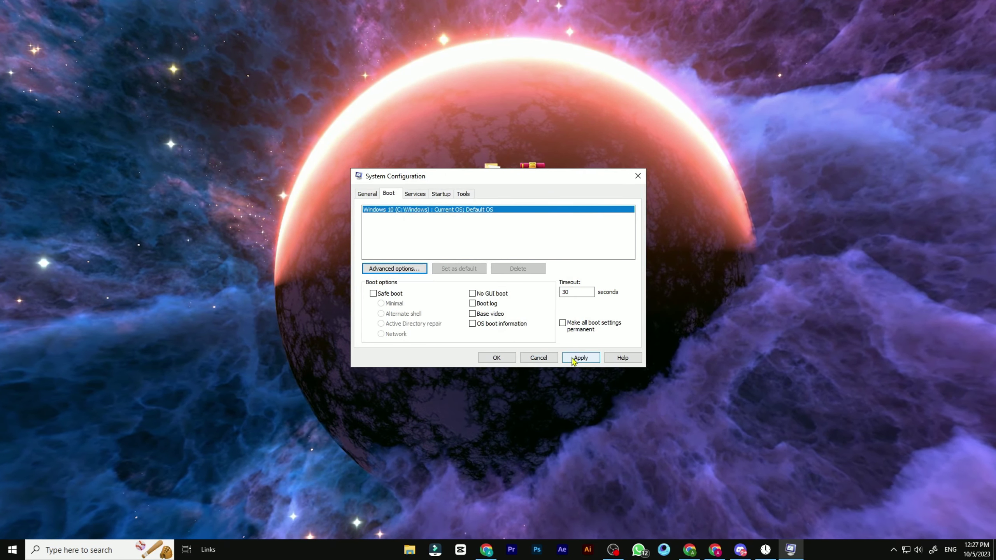
Step: Apply the boot configuration changes and exit System Configuration without restarting
left_click(583, 356)
left_click(502, 356)
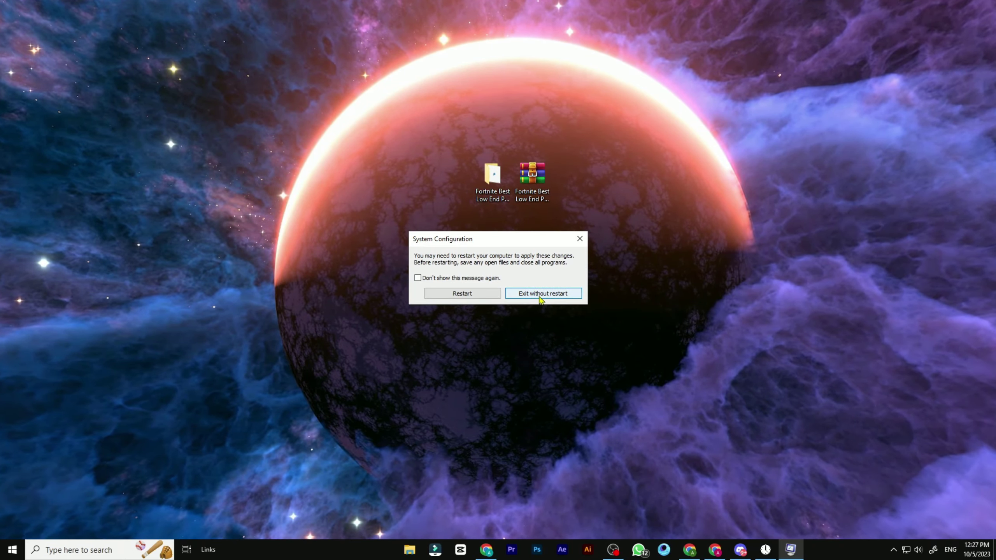
left_click(557, 294)
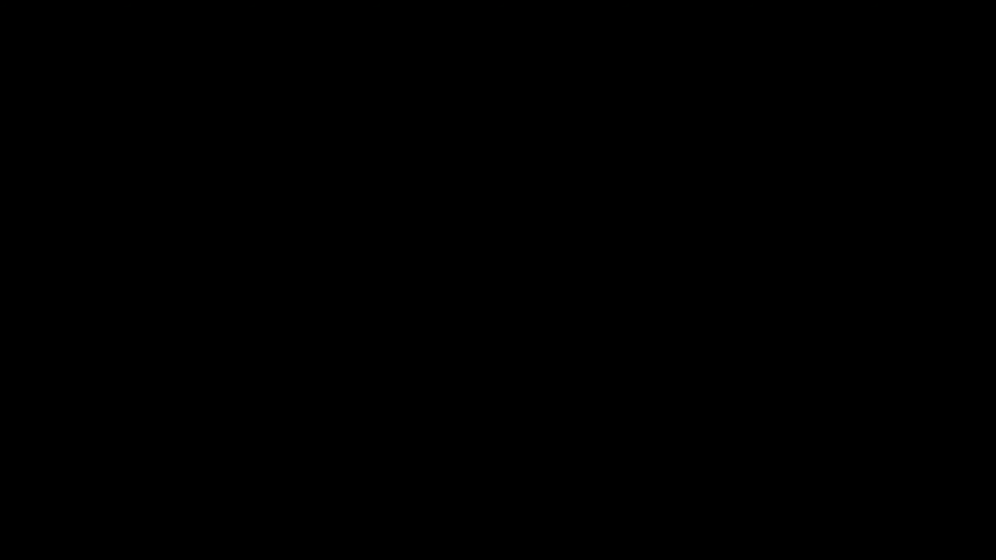